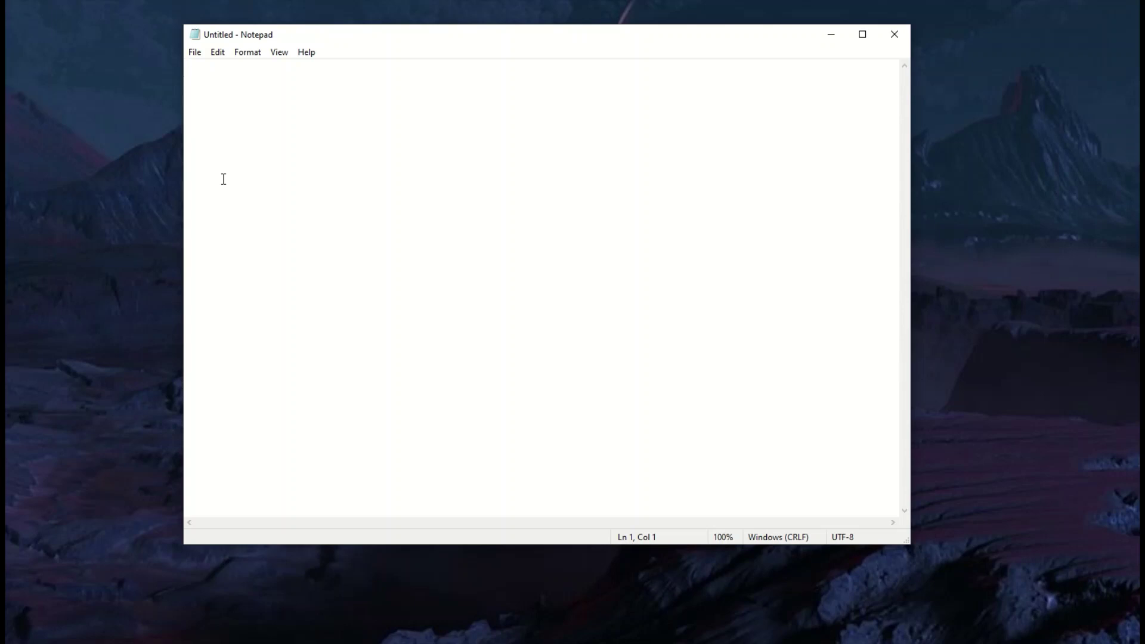
Enter the lines SALES, T SHIRTS and ARTWORK into the blank Notepad document.
{"action": "type", "text": "S"}
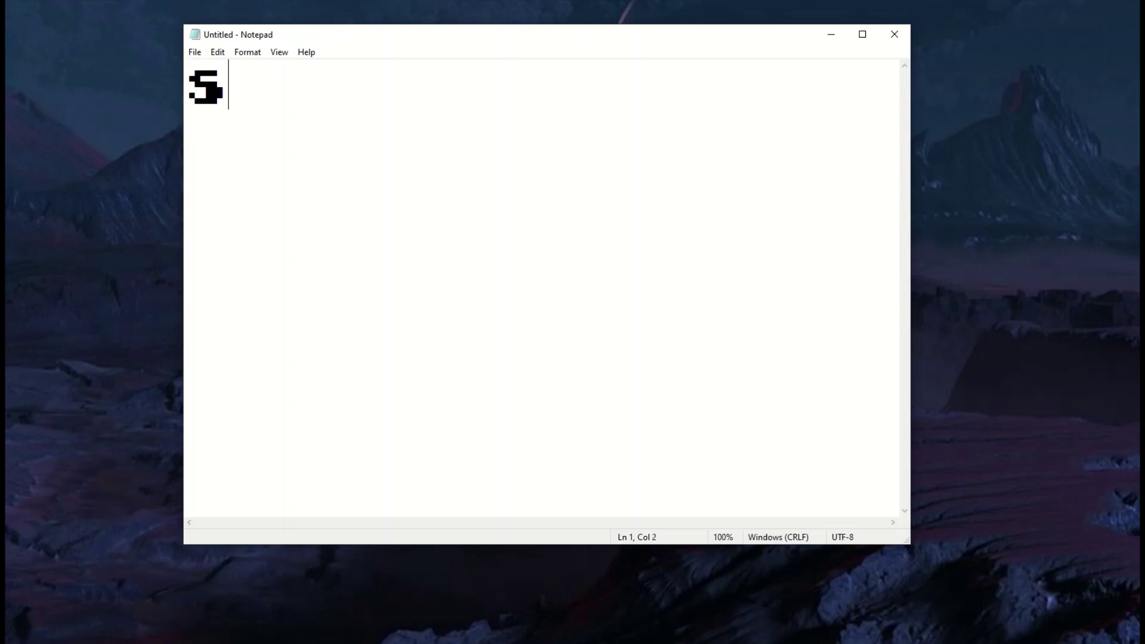
{"action": "type", "text": "ALES T SHIRTS"}
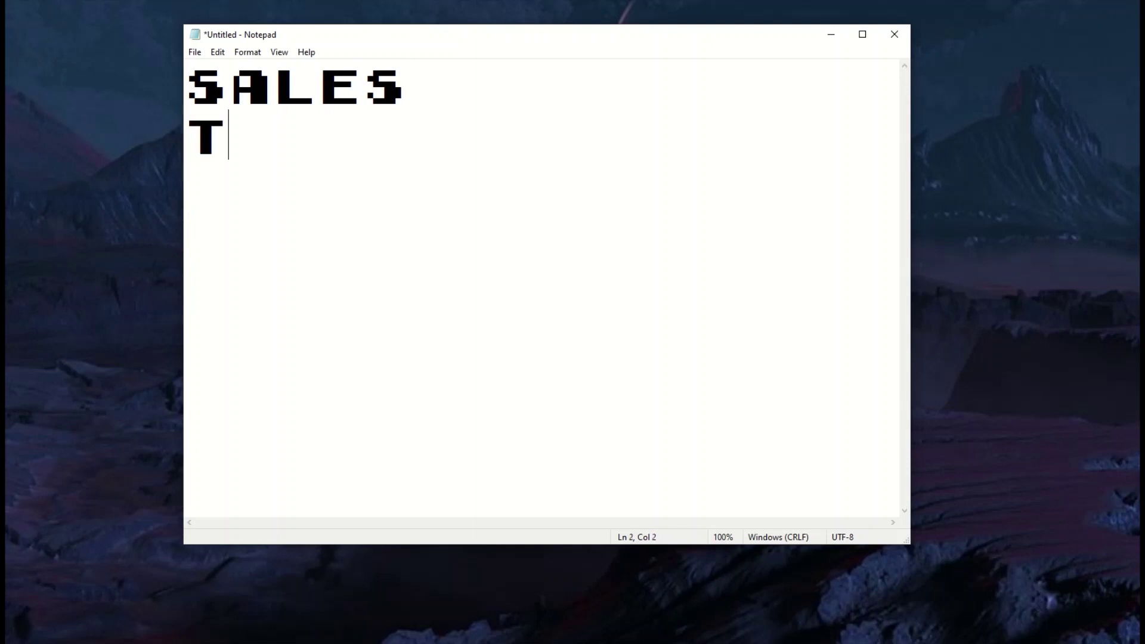
{"action": "key", "text": "Return"}
{"action": "type", "text": "ARTWORK"}
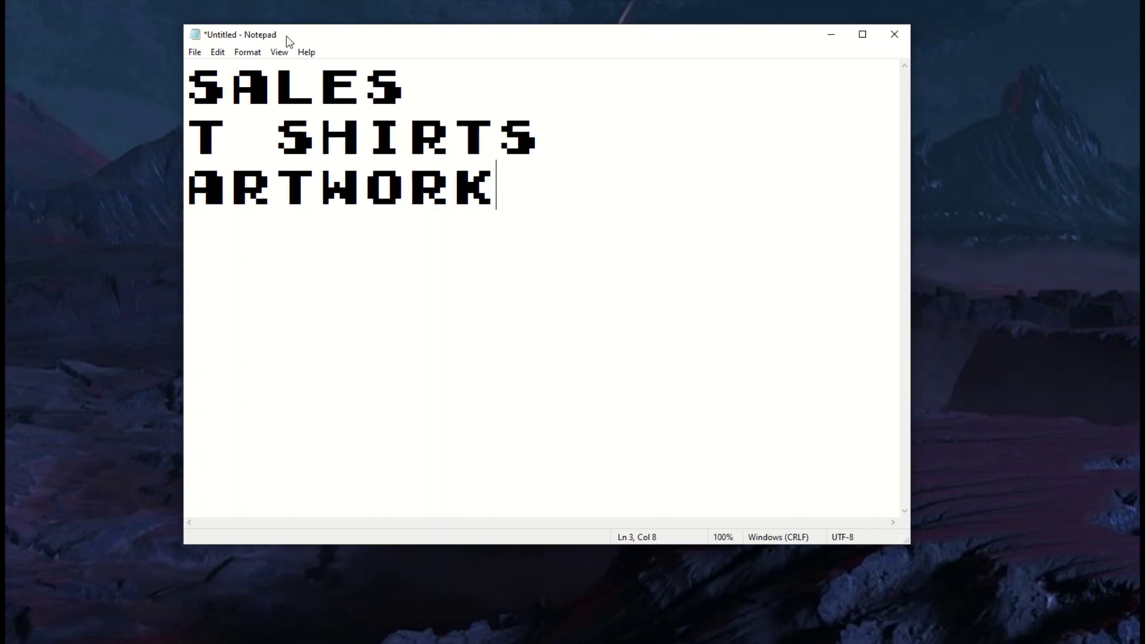
Check the current font under Format > Font and cancel without changes.
{"action": "left_click", "coordinate": [253, 52]}
{"action": "left_click", "coordinate": [263, 83]}
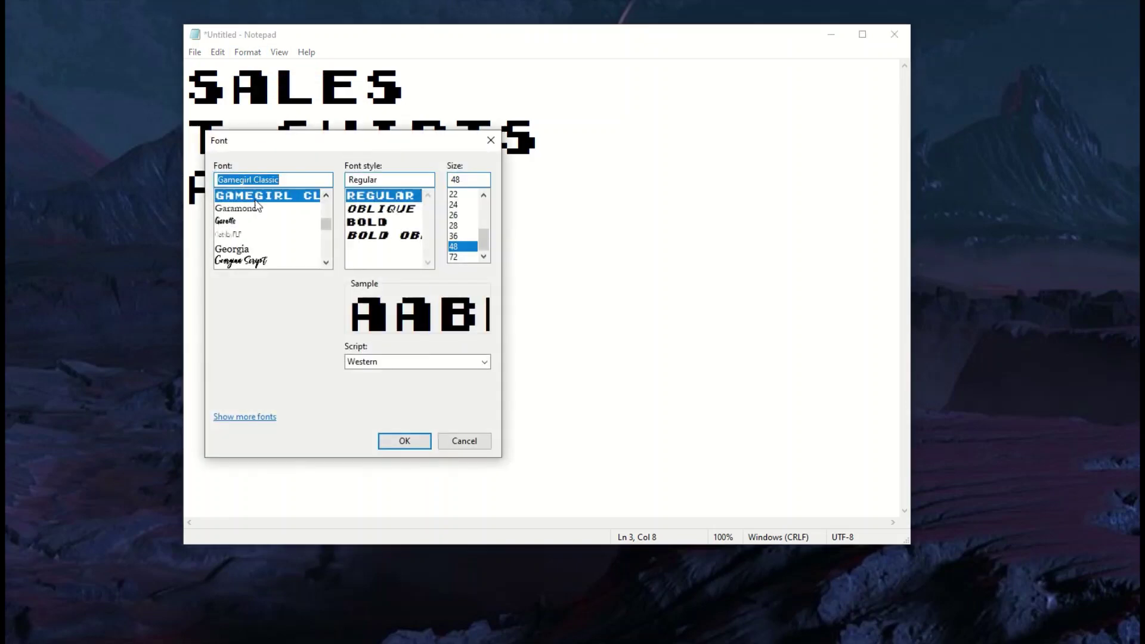
{"action": "left_click", "coordinate": [455, 445]}
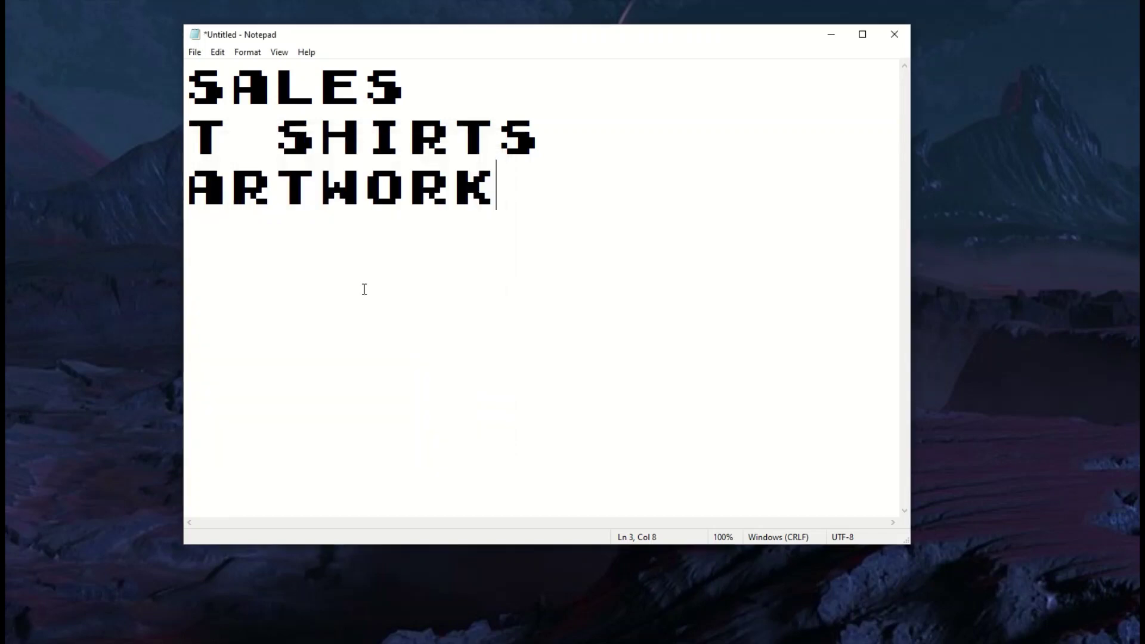
Start a fourth line with test characters, then trim it back to just A.
{"action": "key", "text": "Return"}
{"action": "type", "text": "A"}
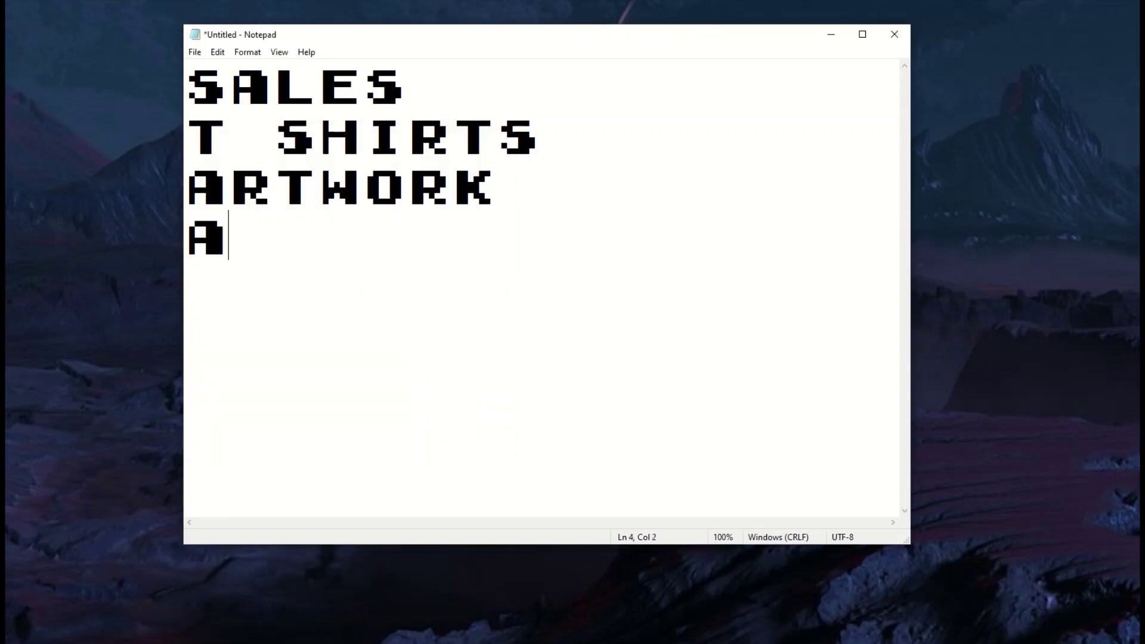
{"action": "type", "text": "BCDEF"}
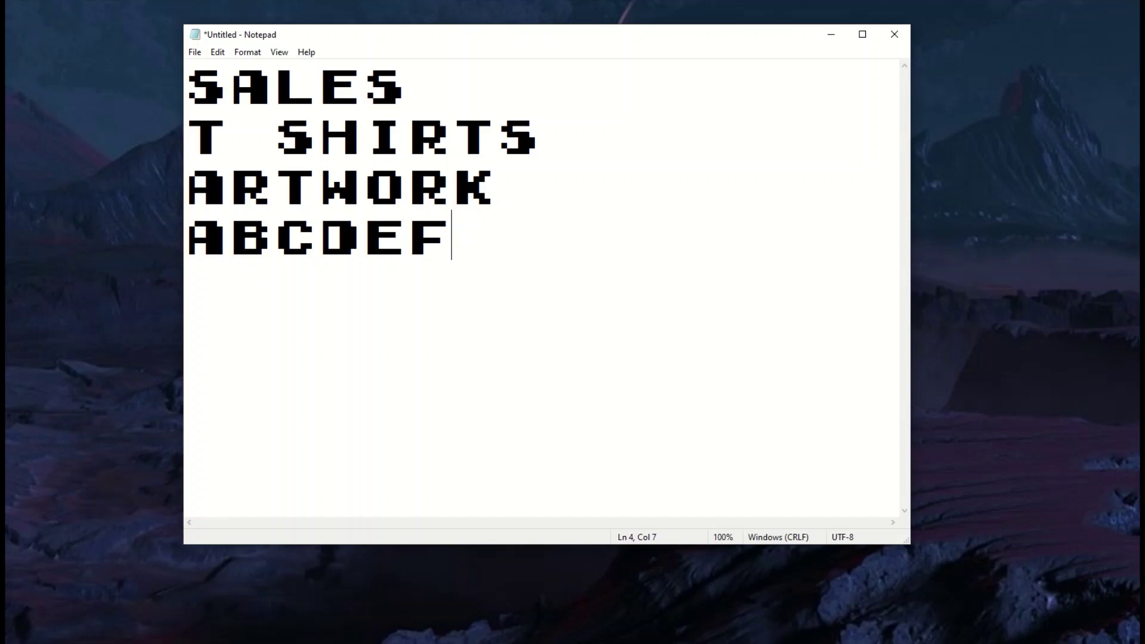
{"action": "type", "text": "GZ//C;"}
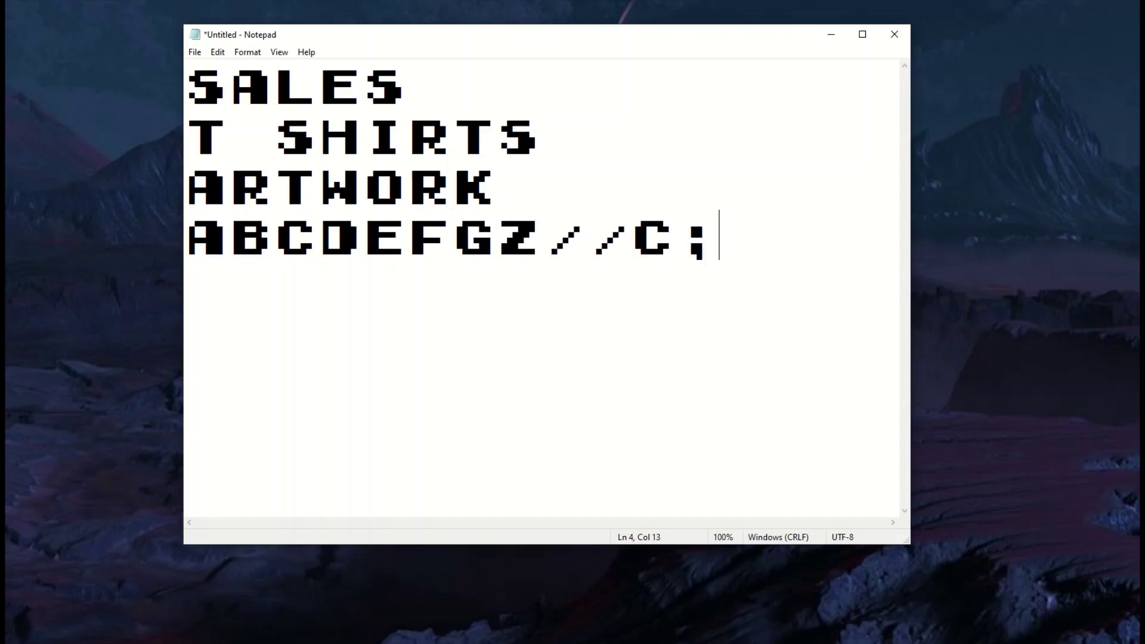
{"action": "key", "text": "BackSpace"}
{"action": "key", "text": "BackSpace"}
{"action": "key", "text": "BackSpace"}
{"action": "key", "text": "BackSpace"}
{"action": "key", "text": "BackSpace"}
{"action": "key", "text": "BackSpace"}
{"action": "key", "text": "BackSpace"}
{"action": "key", "text": "BackSpace"}
{"action": "key", "text": "BackSpace"}
{"action": "key", "text": "BackSpace"}
{"action": "key", "text": "BackSpace"}
{"action": "key", "text": "BackSpace"}
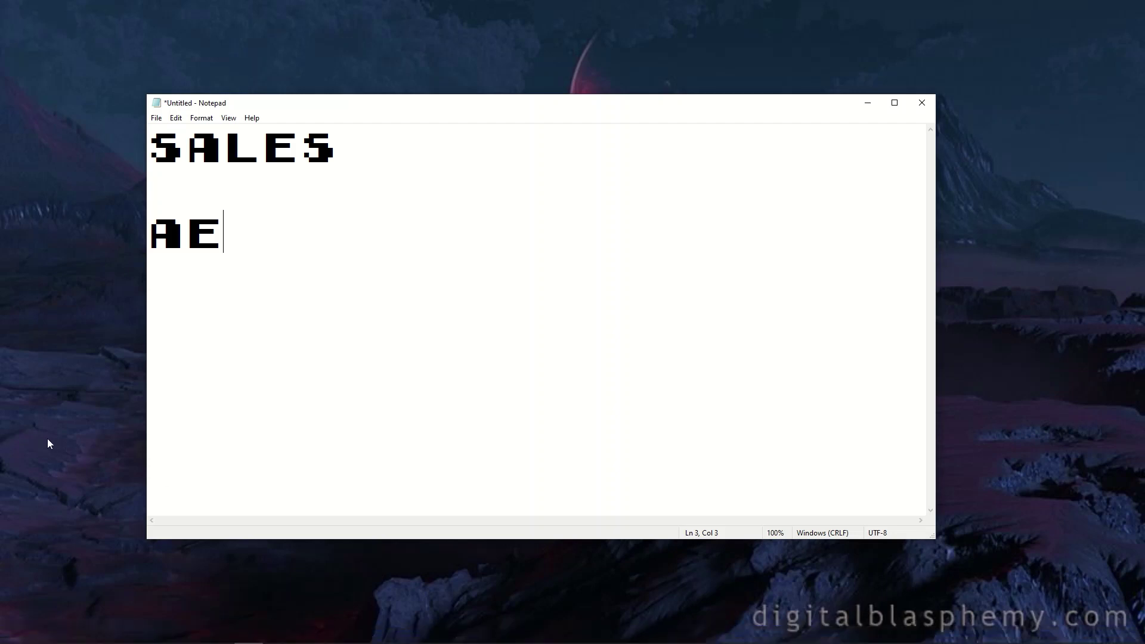
Search the Start menu for 'character map' and launch the Character Map app.
{"action": "mouse_move", "coordinate": [12, 638]}
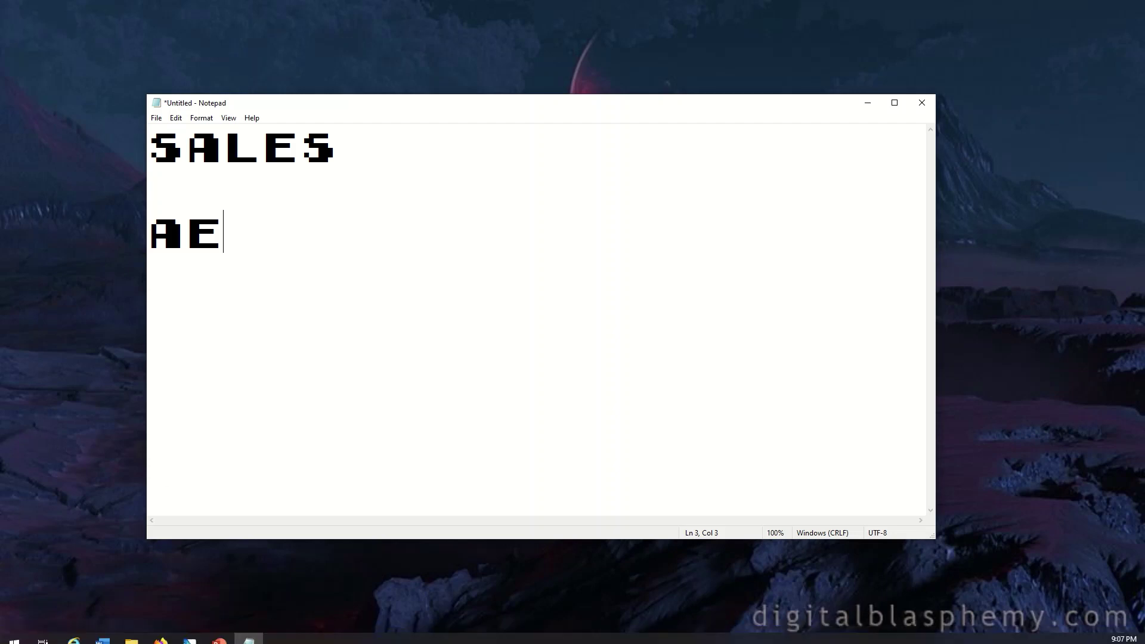
{"action": "left_click", "coordinate": [15, 633]}
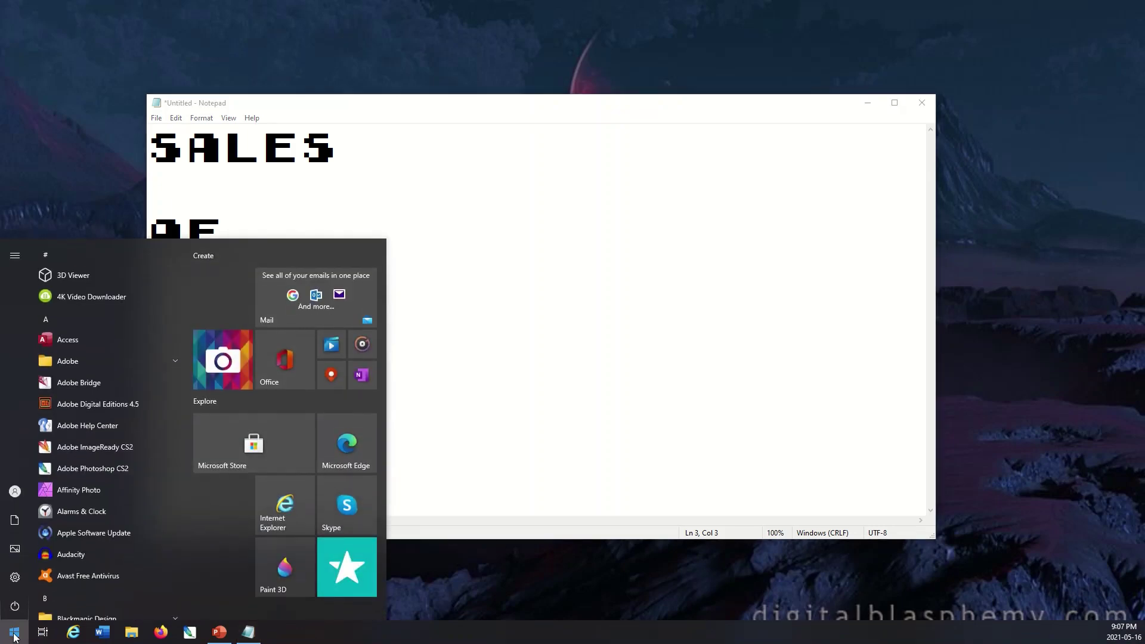
{"action": "type", "text": "character"}
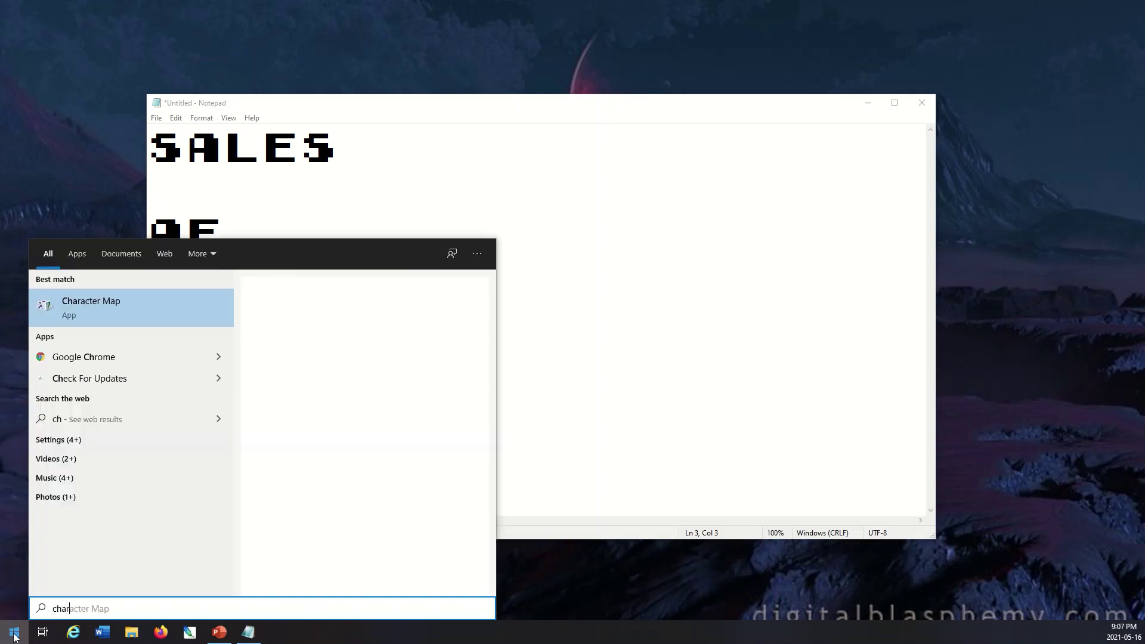
{"action": "key", "text": "BackSpace"}
{"action": "key", "text": "BackSpace"}
{"action": "key", "text": "BackSpace"}
{"action": "type", "text": "ter map"}
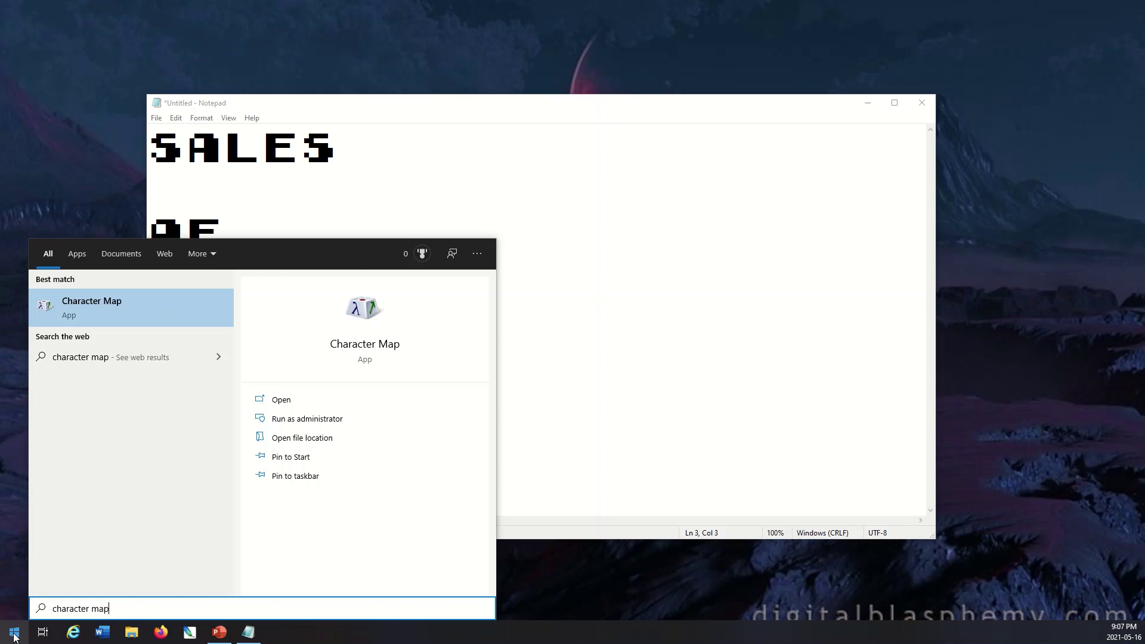
{"action": "left_click", "coordinate": [361, 346]}
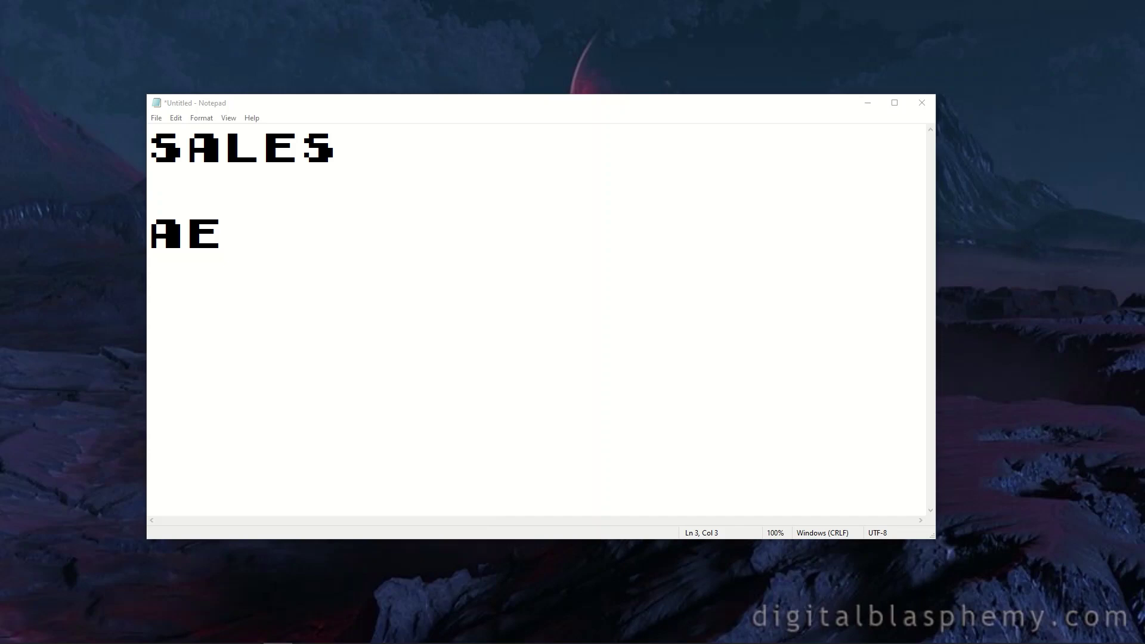
Place Character Map left of Notepad and shift Notepad slightly right.
{"action": "left_click_drag", "start_coordinate": [36, 60], "coordinate": [370, 135]}
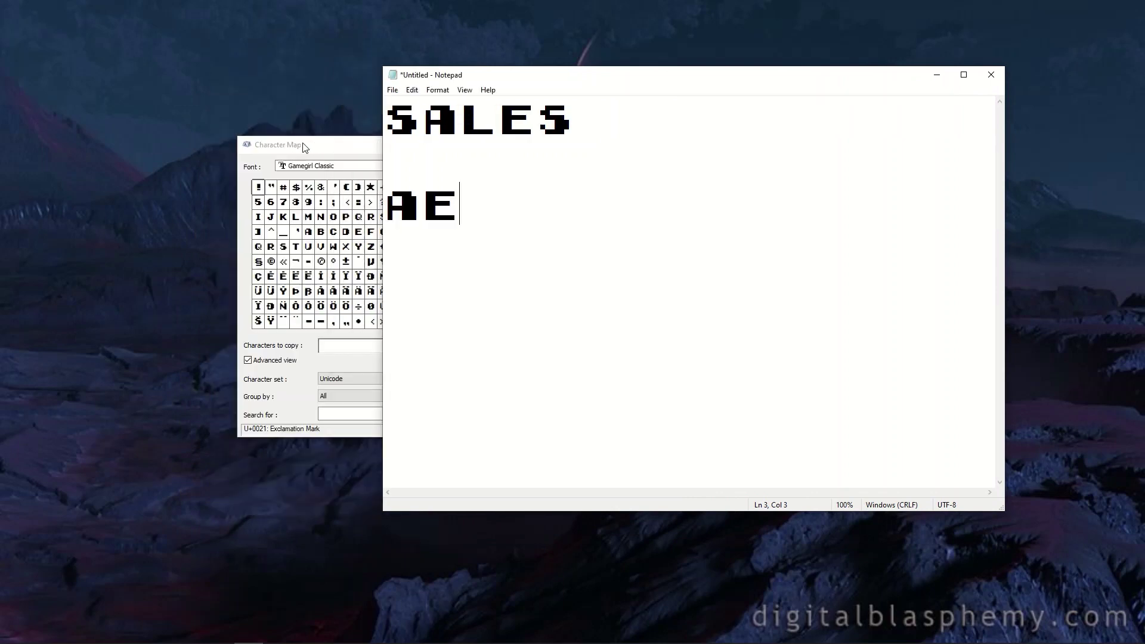
{"action": "left_click_drag", "start_coordinate": [305, 147], "coordinate": [187, 154]}
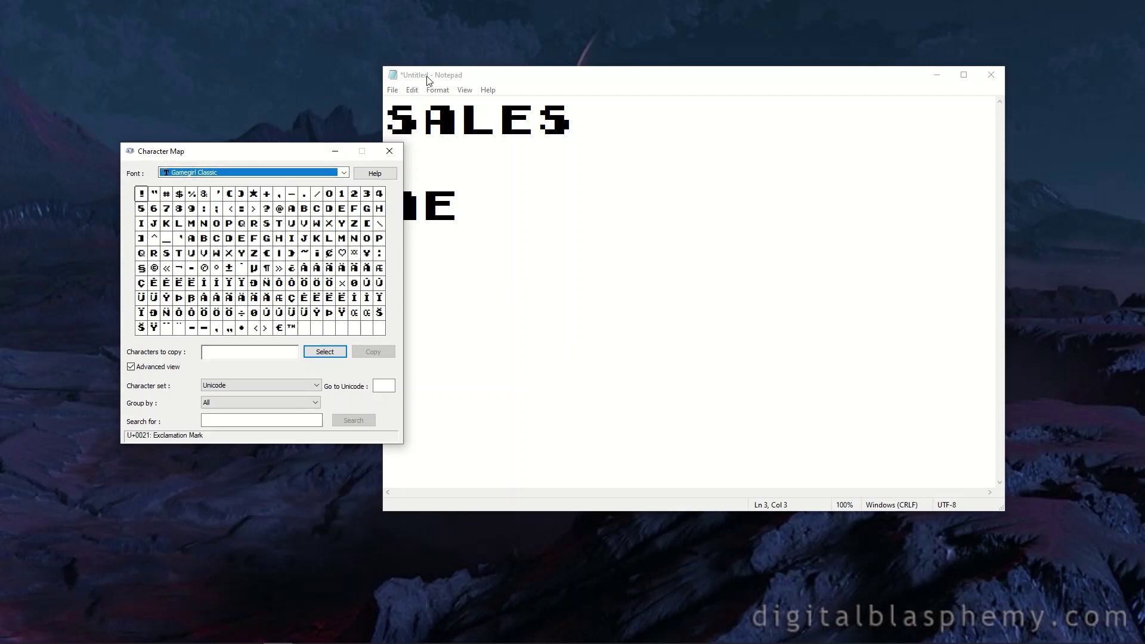
{"action": "left_click_drag", "start_coordinate": [427, 77], "coordinate": [442, 74]}
Recheck Notepad's font without changing it, and nudge Character Map up beside Notepad.
{"action": "left_click", "coordinate": [449, 124]}
{"action": "left_click", "coordinate": [452, 87]}
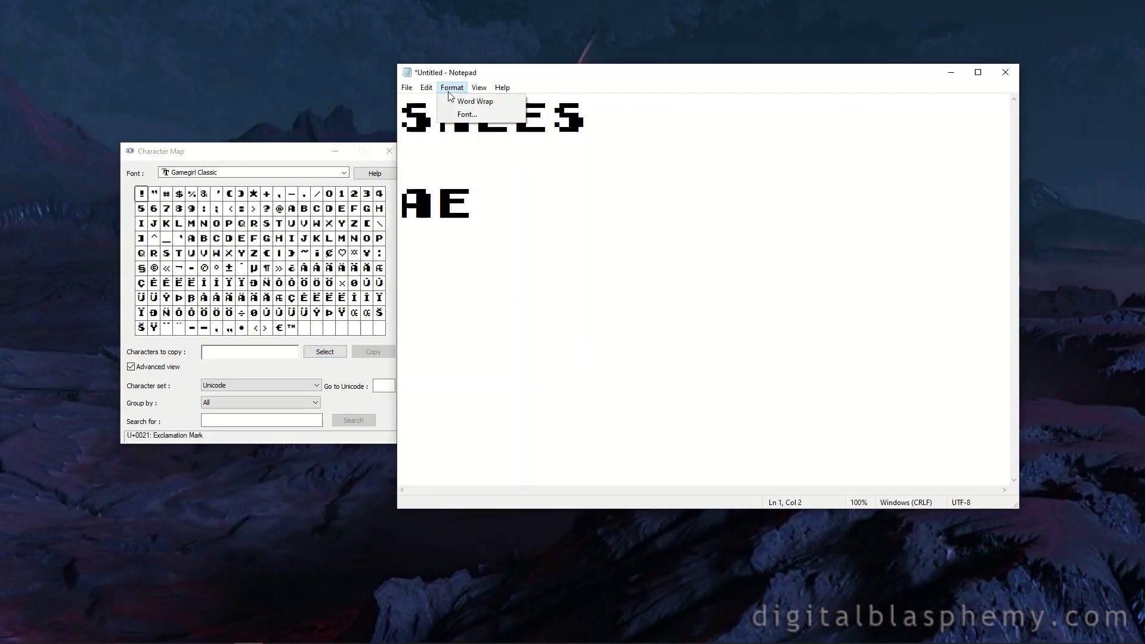
{"action": "left_click", "coordinate": [453, 114]}
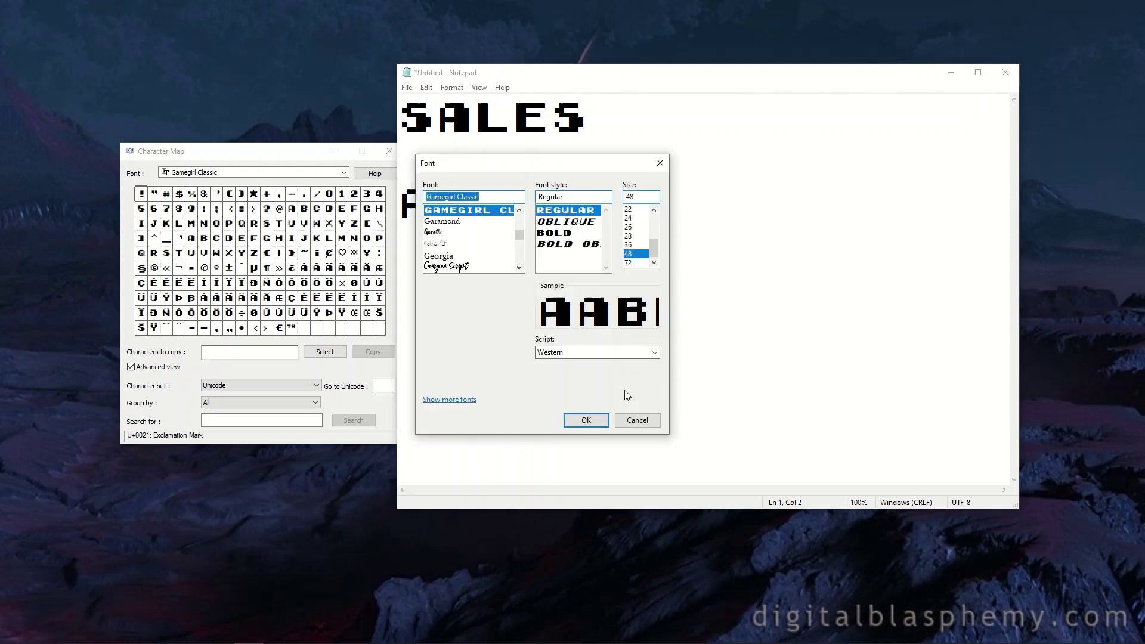
{"action": "left_click", "coordinate": [636, 420]}
{"action": "left_click_drag", "start_coordinate": [264, 153], "coordinate": [249, 146]}
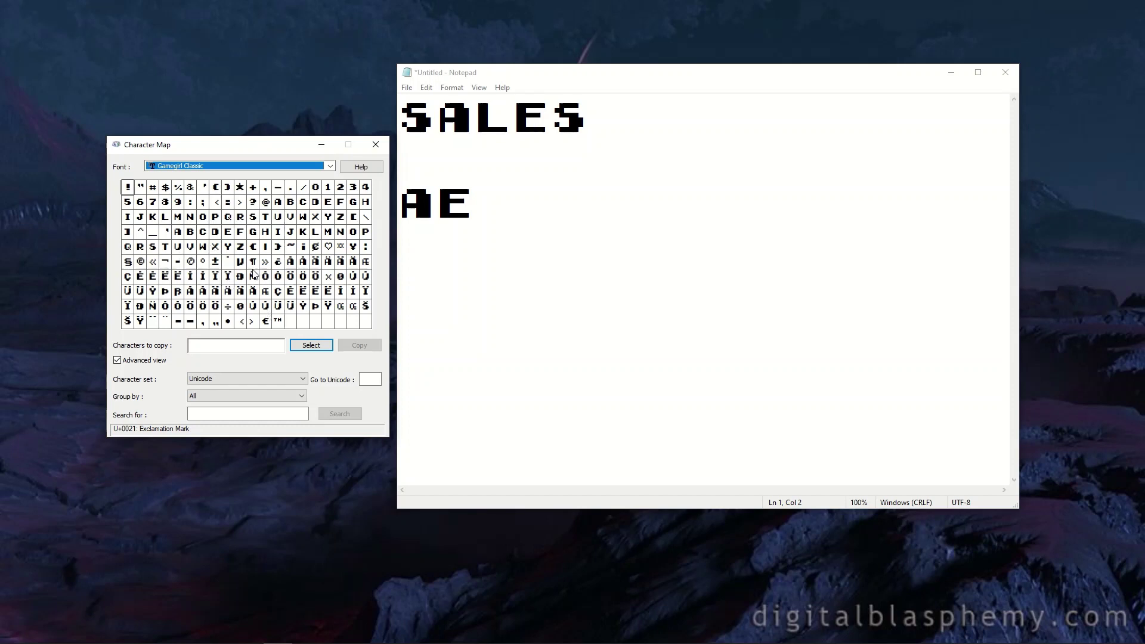
Preview Gamegirl Classic glyphs like ©, ®, µ, Ý, á and ù, then pick the heart (U+00A3).
{"action": "left_click", "coordinate": [140, 264]}
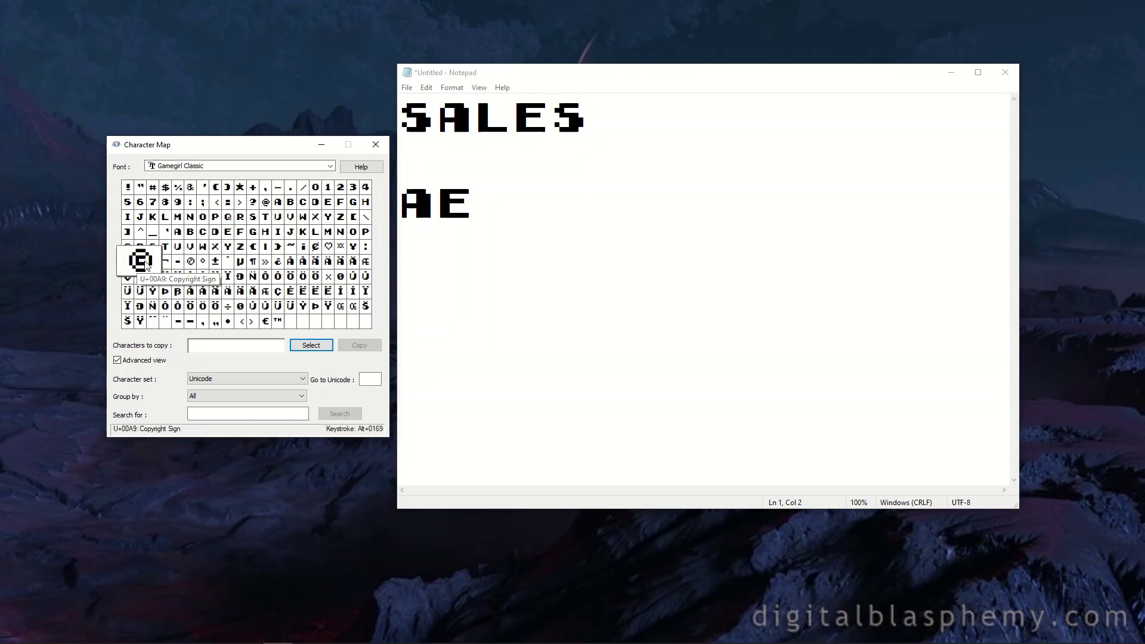
{"action": "left_click", "coordinate": [190, 261]}
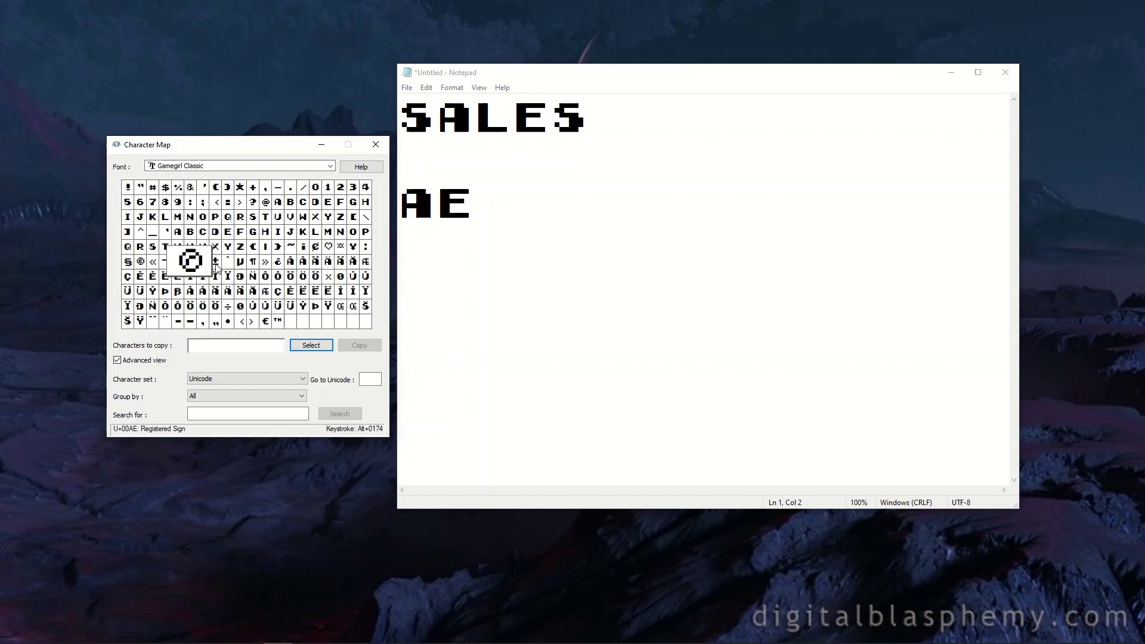
{"action": "left_click", "coordinate": [240, 261]}
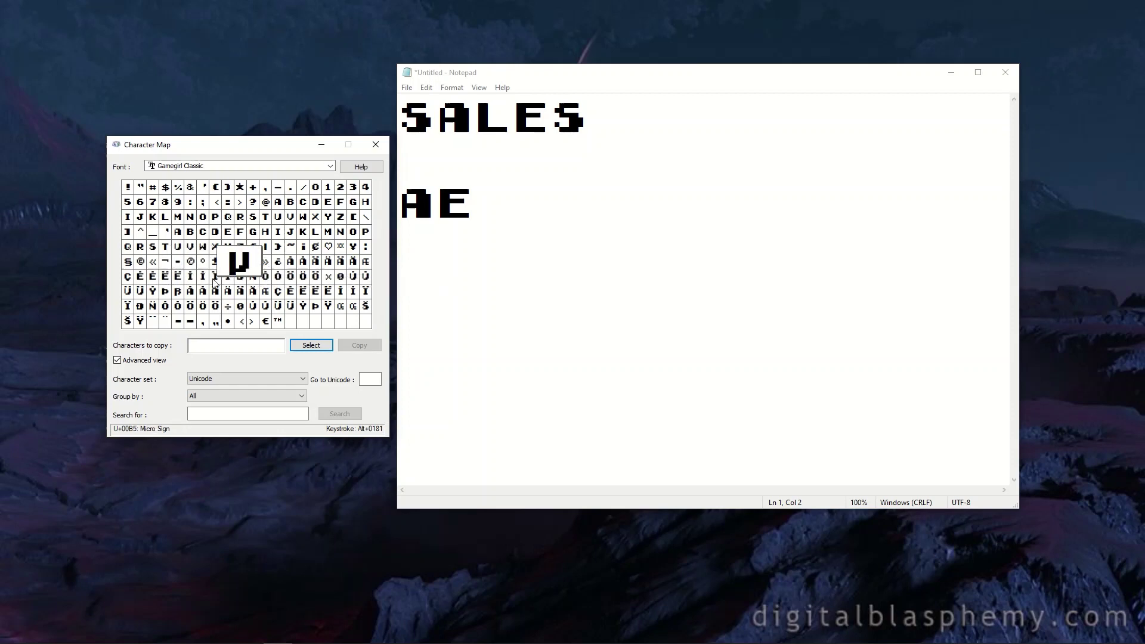
{"action": "left_click", "coordinate": [146, 295]}
{"action": "left_click", "coordinate": [178, 291]}
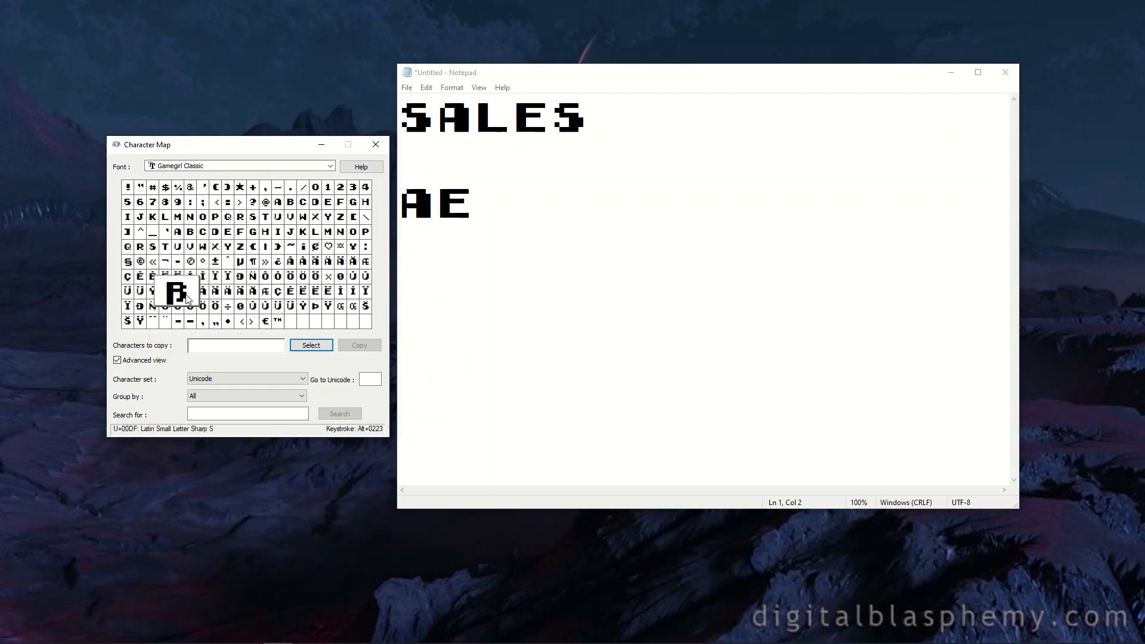
{"action": "left_click", "coordinate": [203, 288]}
{"action": "left_click", "coordinate": [253, 306]}
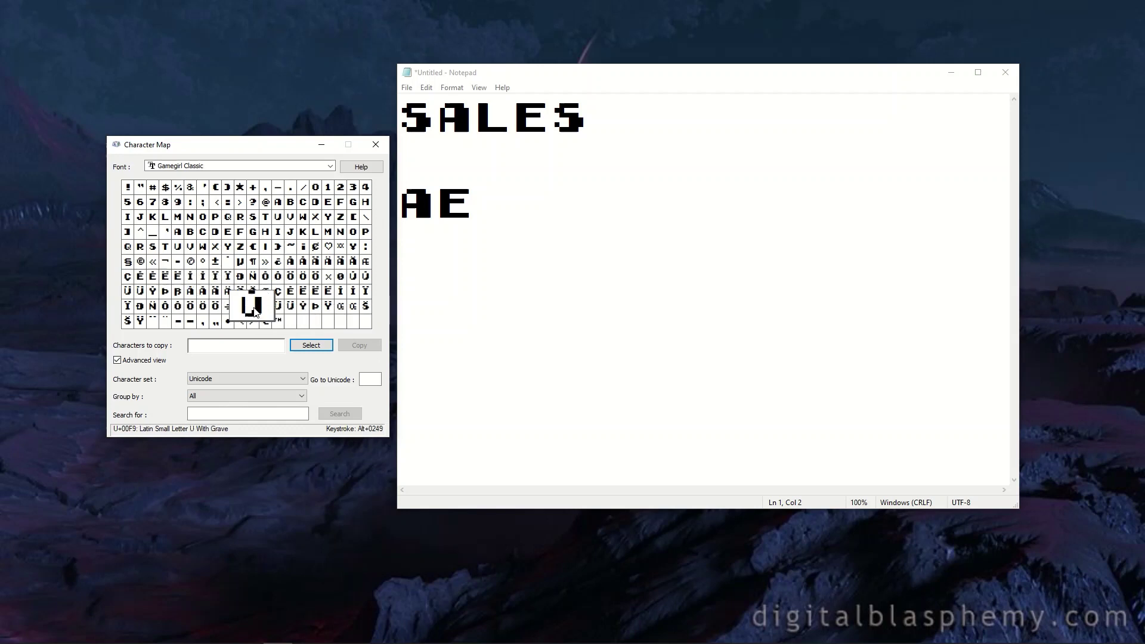
{"action": "left_click", "coordinate": [277, 262]}
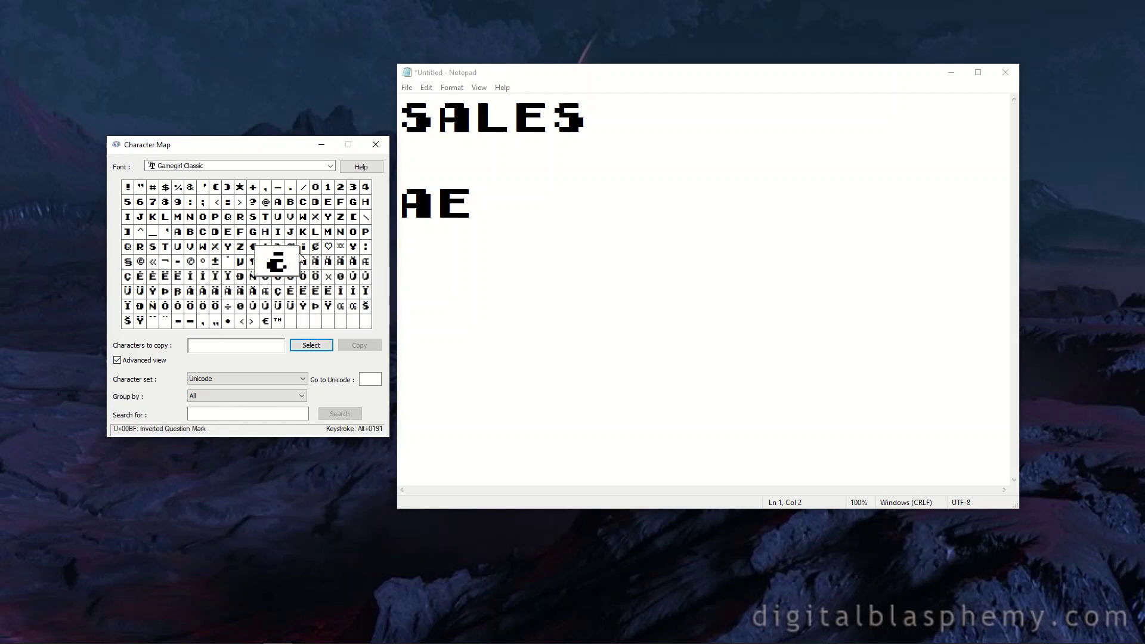
{"action": "left_click", "coordinate": [328, 250]}
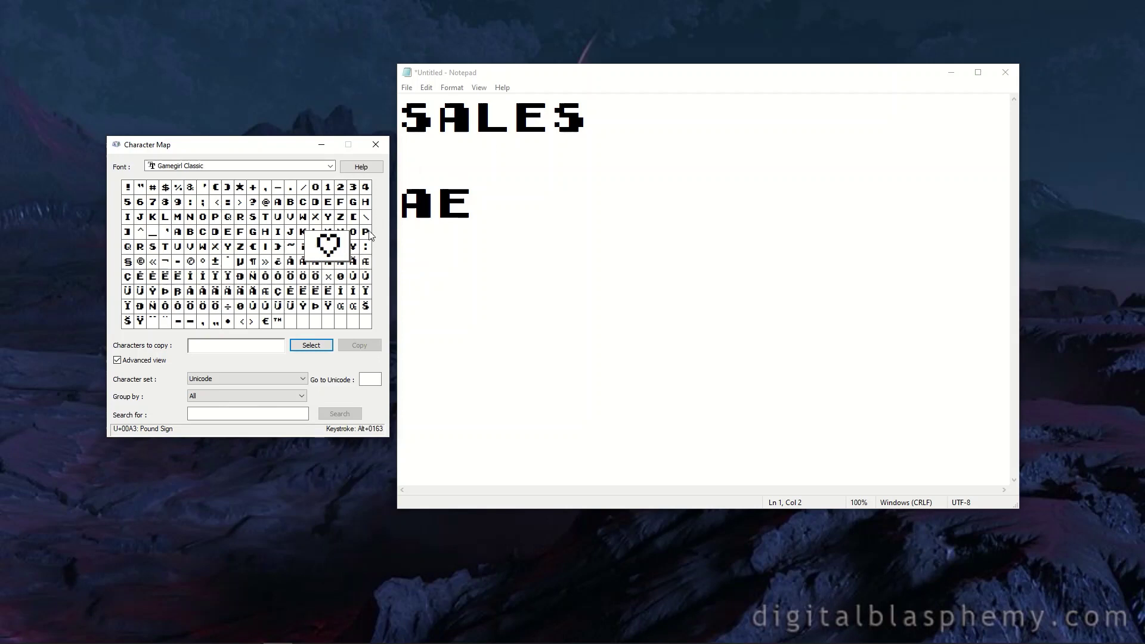
Select the heart glyph in Character Map and copy it to the clipboard.
{"action": "left_click_drag", "start_coordinate": [325, 249], "coordinate": [326, 248]}
{"action": "left_click", "coordinate": [308, 350]}
{"action": "left_click_drag", "start_coordinate": [198, 347], "coordinate": [179, 351]}
{"action": "left_click", "coordinate": [344, 351]}
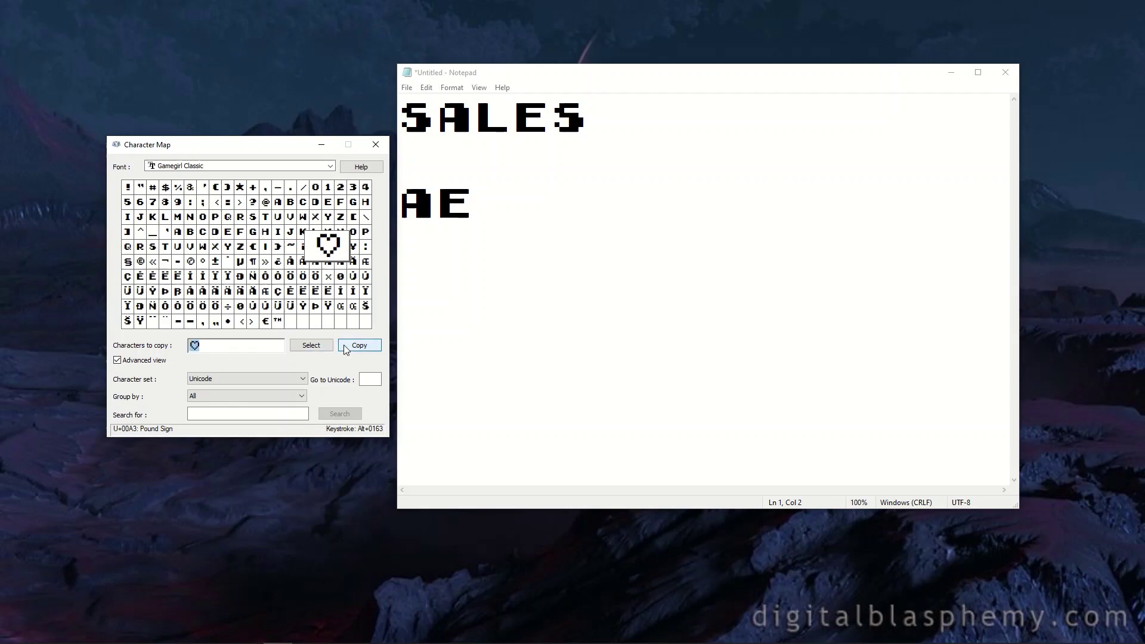
Paste the heart into Notepad right after AE using Edit > Paste.
{"action": "left_click", "coordinate": [476, 202]}
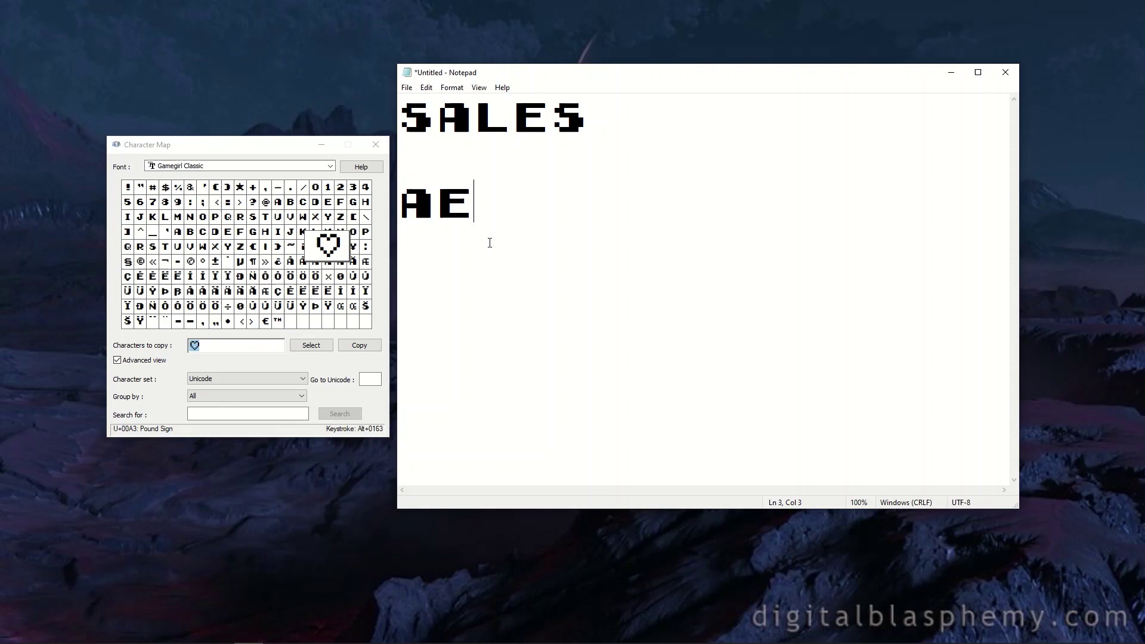
{"action": "left_click", "coordinate": [426, 87]}
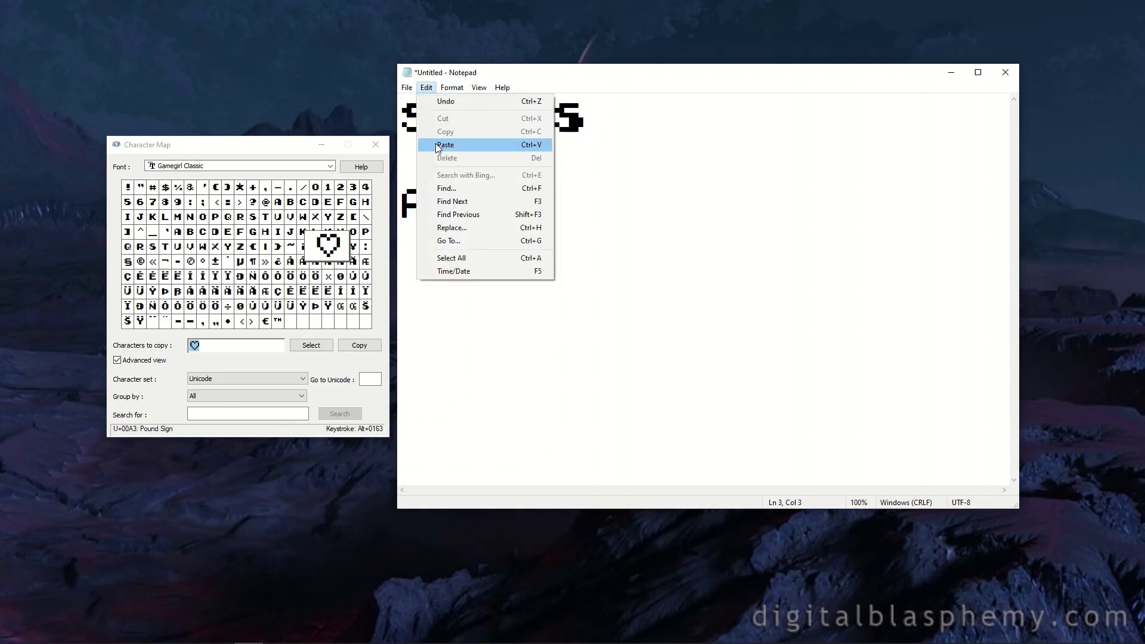
{"action": "left_click", "coordinate": [450, 145]}
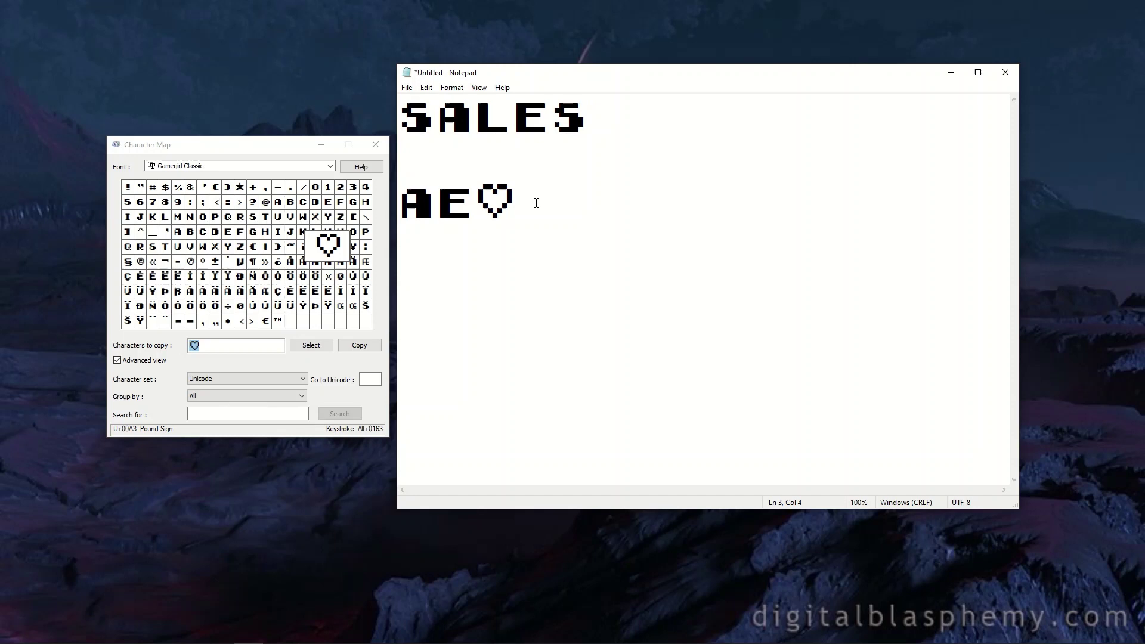
Select the Æ character in Character Map and copy it.
{"action": "left_click", "coordinate": [364, 266]}
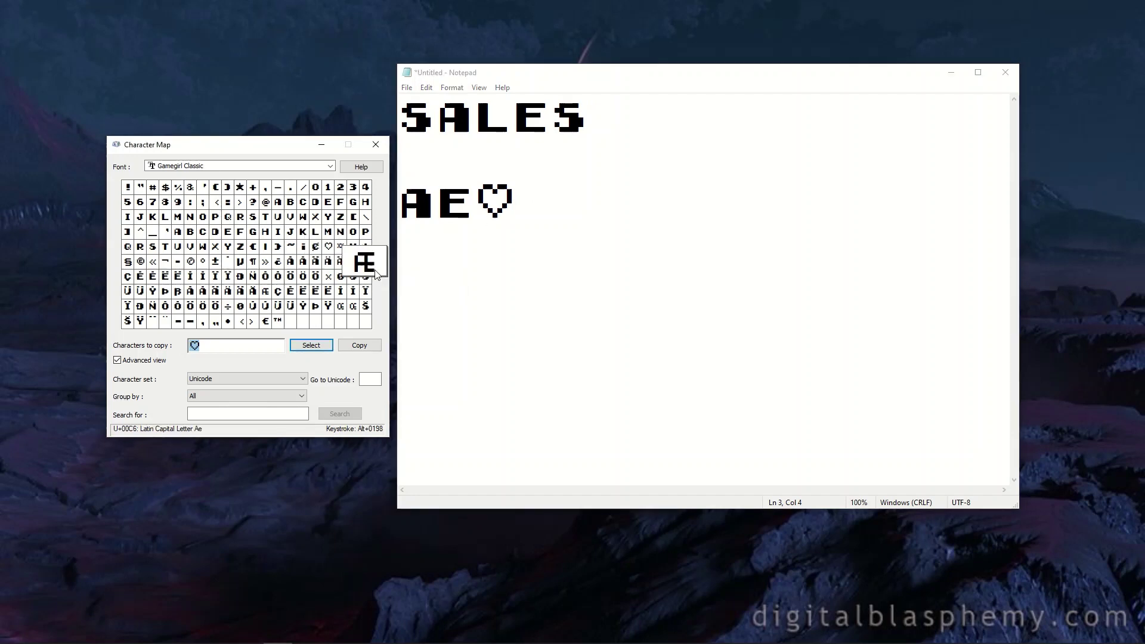
{"action": "left_click", "coordinate": [311, 345]}
{"action": "left_click", "coordinate": [356, 345]}
Paste Æ after the heart in Notepad so the line reads AE♥Æ.
{"action": "left_click", "coordinate": [512, 206]}
{"action": "left_click", "coordinate": [426, 88]}
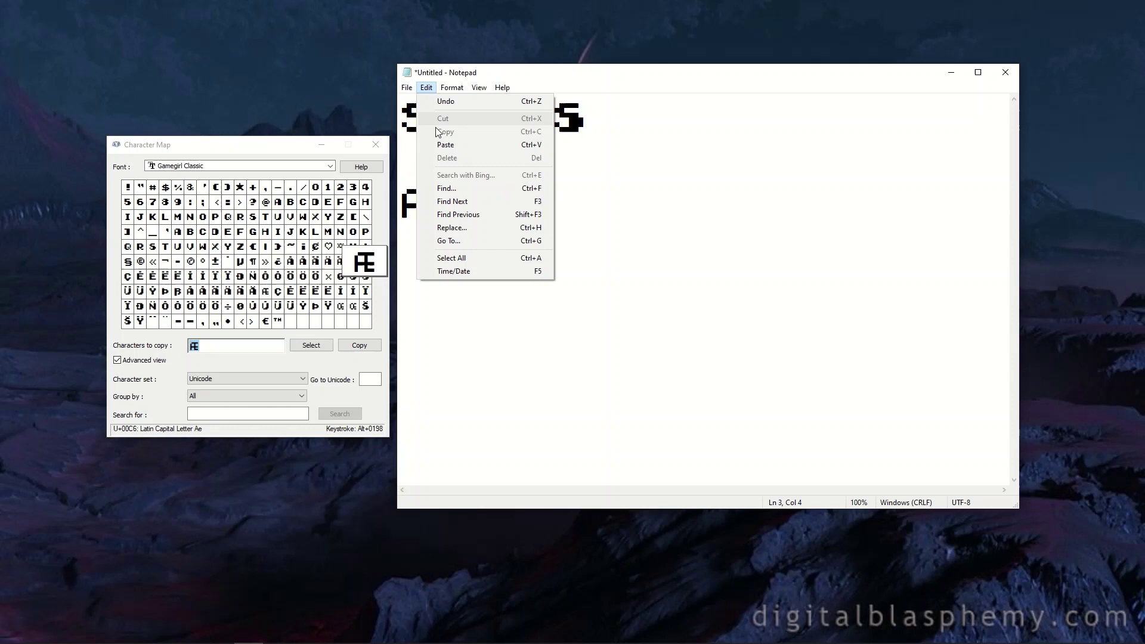
{"action": "left_click", "coordinate": [441, 145]}
{"action": "left_click_drag", "start_coordinate": [517, 216], "coordinate": [541, 218]}
{"action": "left_click", "coordinate": [540, 273]}
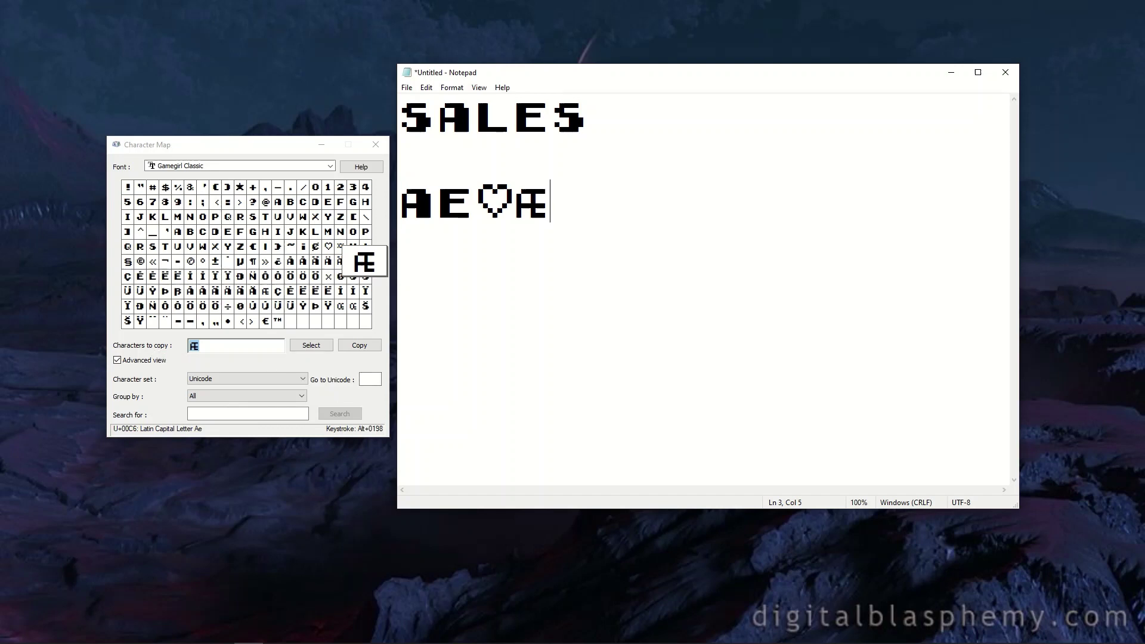
{"action": "left_click", "coordinate": [236, 87]}
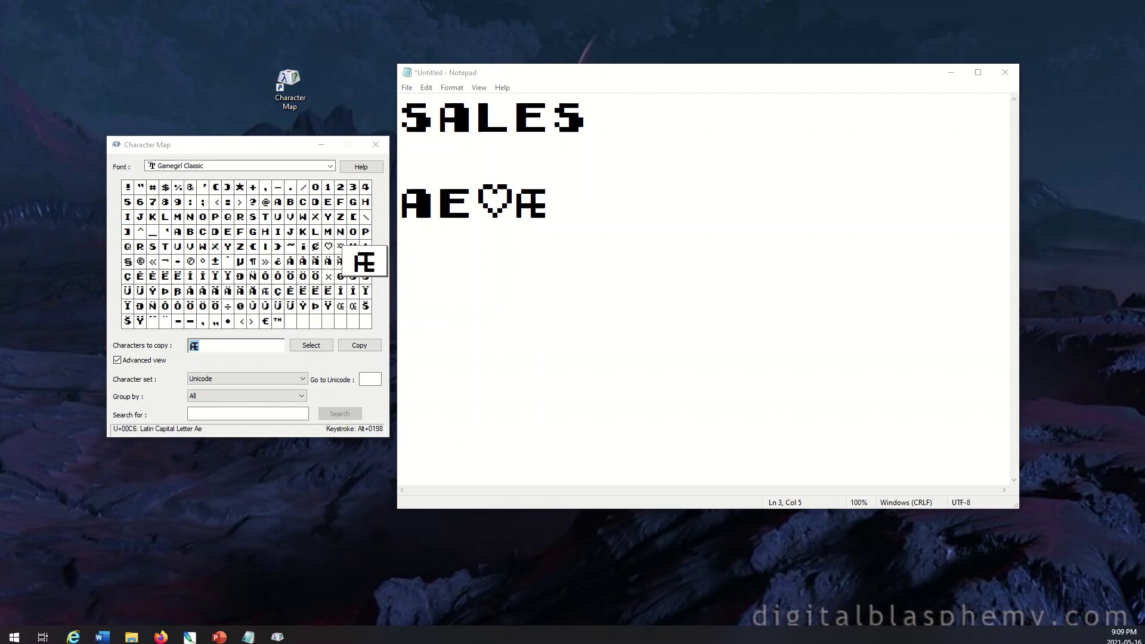
Search Start for Character Map and open its file location in System Tools.
{"action": "left_click", "coordinate": [12, 635]}
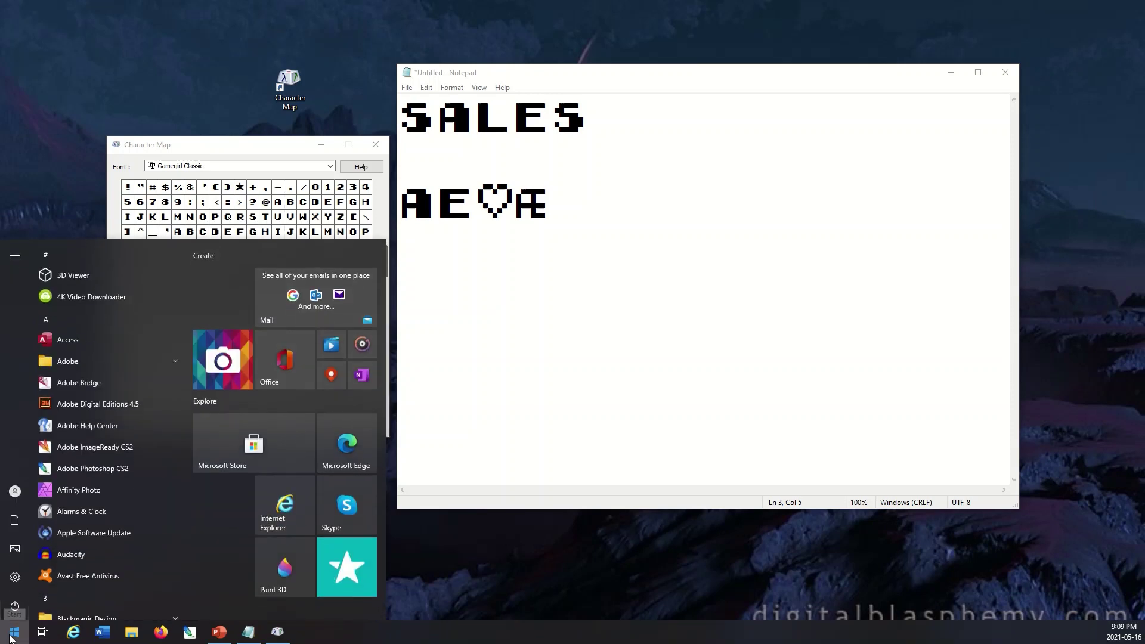
{"action": "type", "text": "charcacter map"}
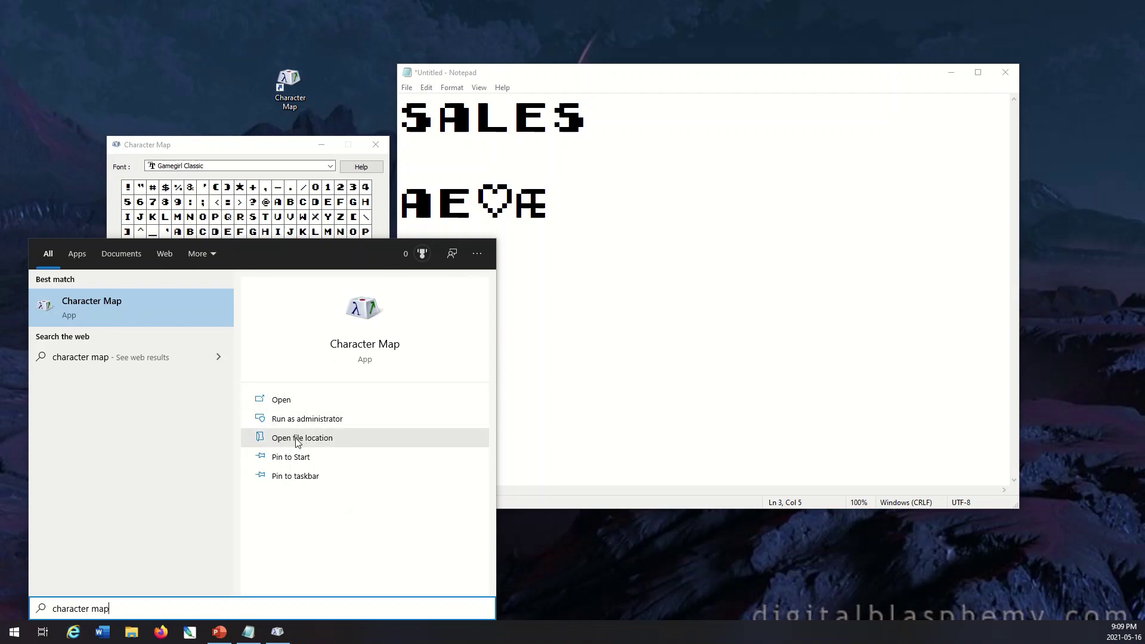
{"action": "left_click", "coordinate": [295, 438]}
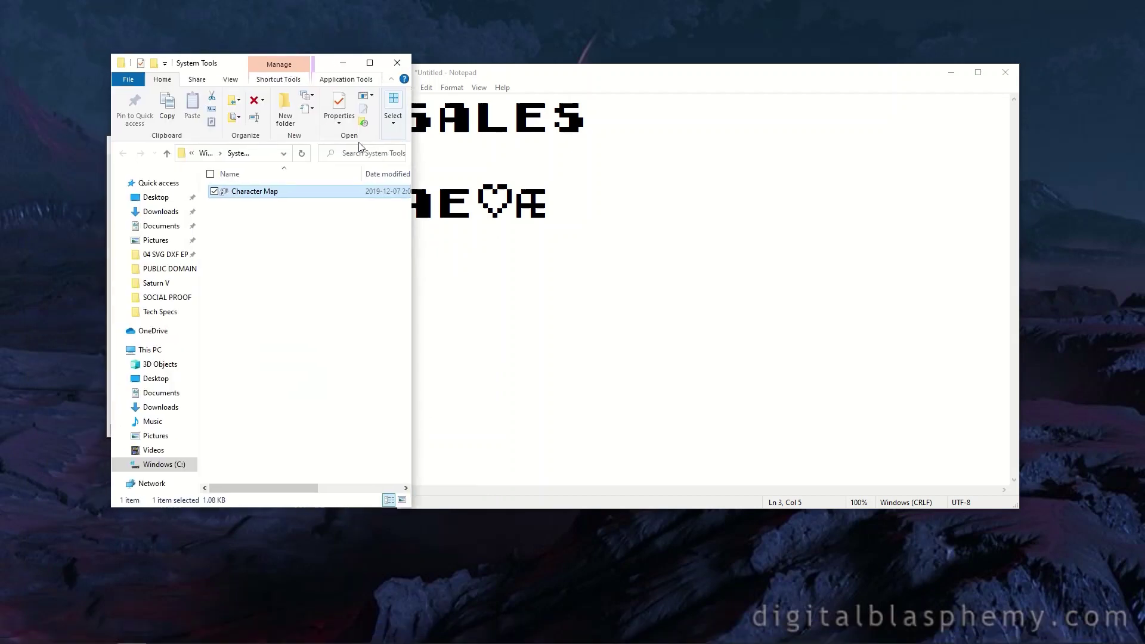
Widen Explorer, create a Character Map shortcut, and accept placing it on the desktop.
{"action": "left_click_drag", "start_coordinate": [410, 264], "coordinate": [787, 262]}
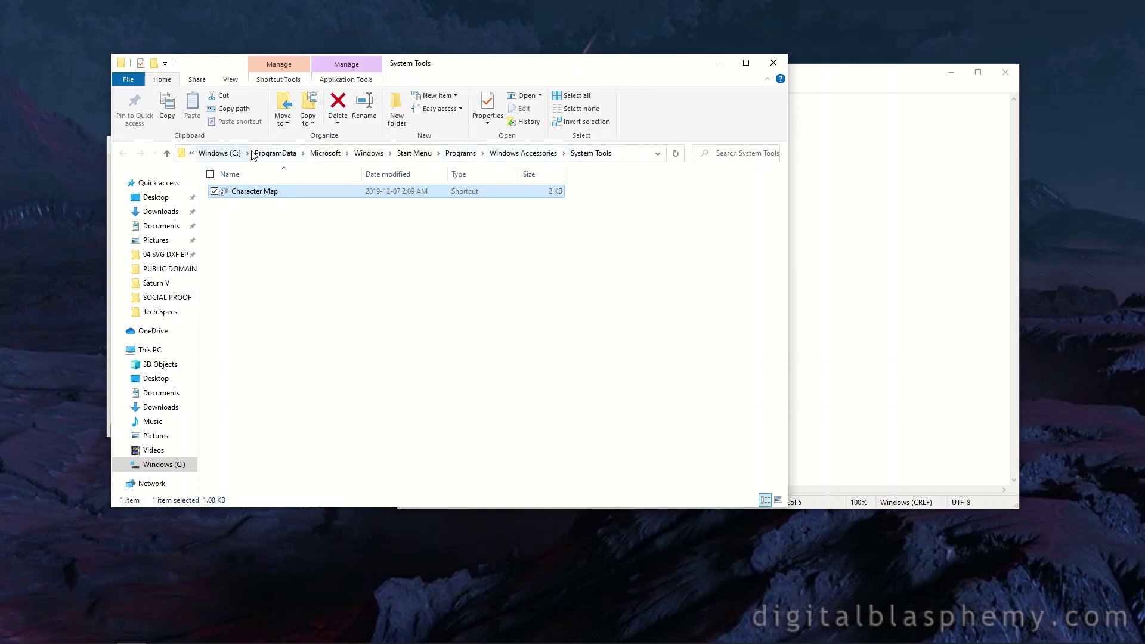
{"action": "right_click", "coordinate": [252, 192]}
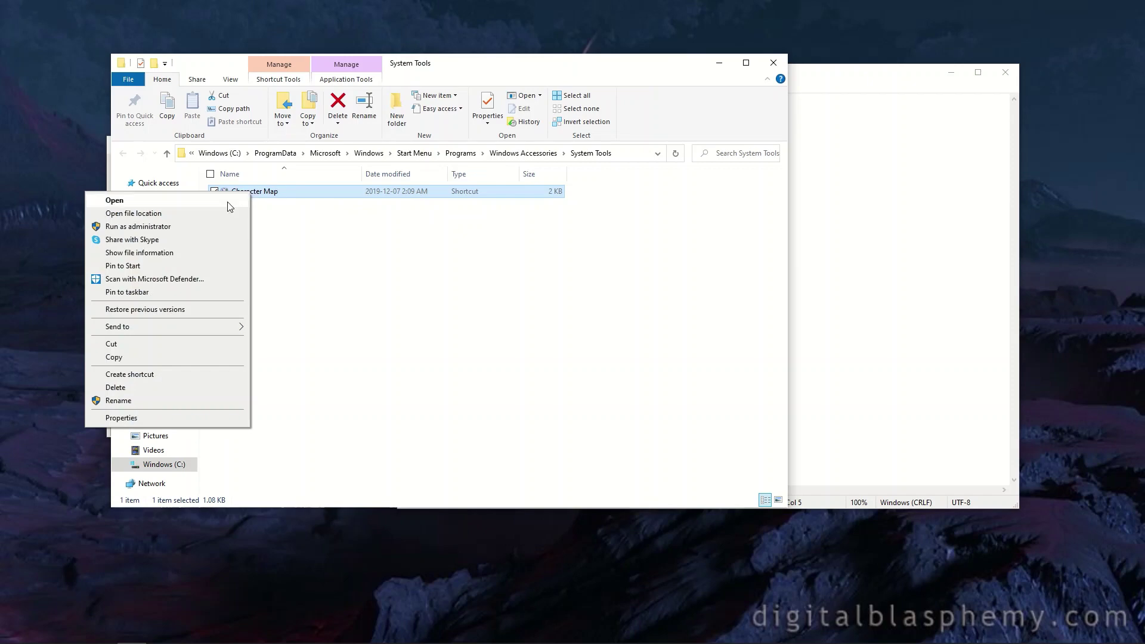
{"action": "left_click", "coordinate": [142, 376]}
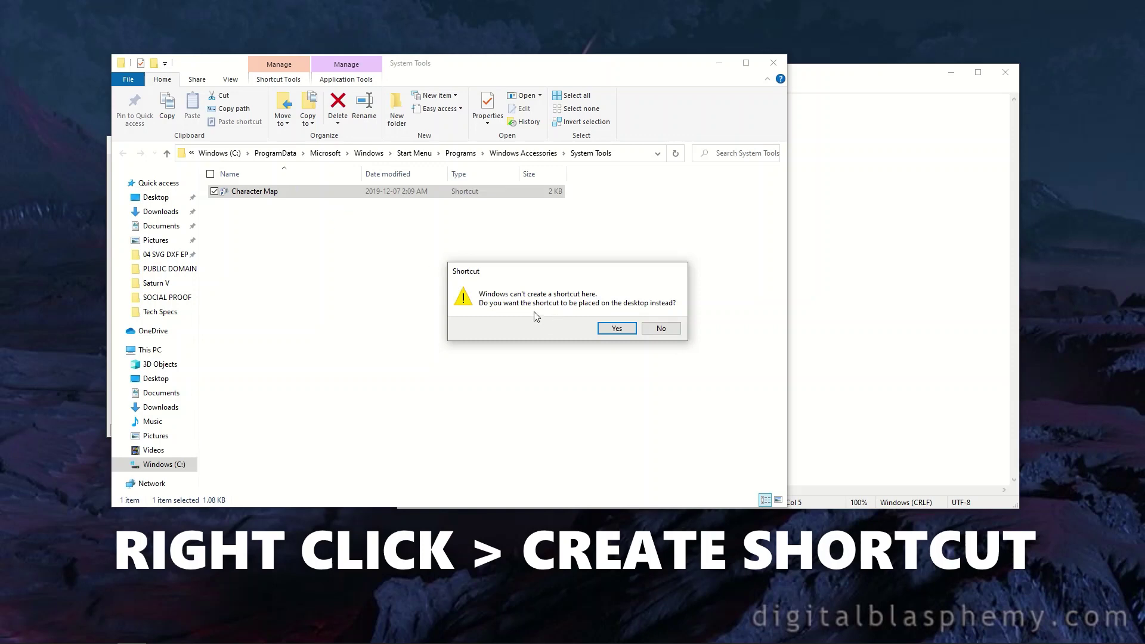
{"action": "left_click", "coordinate": [617, 329]}
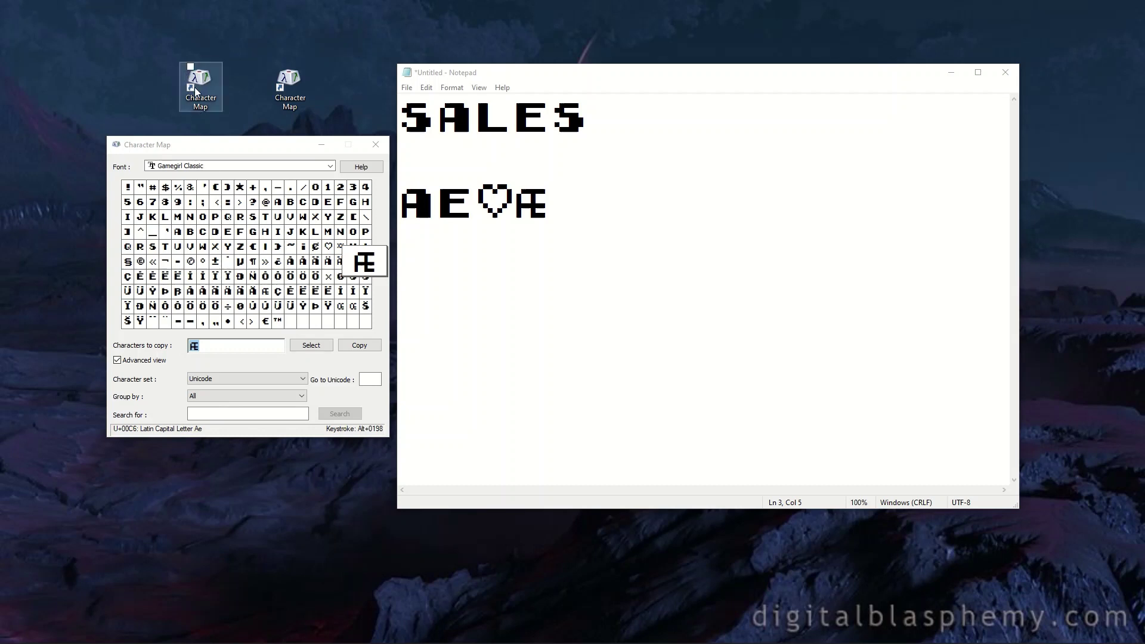
Place the new shortcut beside the other icon, close Character Map, and relaunch it from the shortcut.
{"action": "left_click_drag", "start_coordinate": [199, 87], "coordinate": [214, 72]}
{"action": "left_click", "coordinate": [220, 82]}
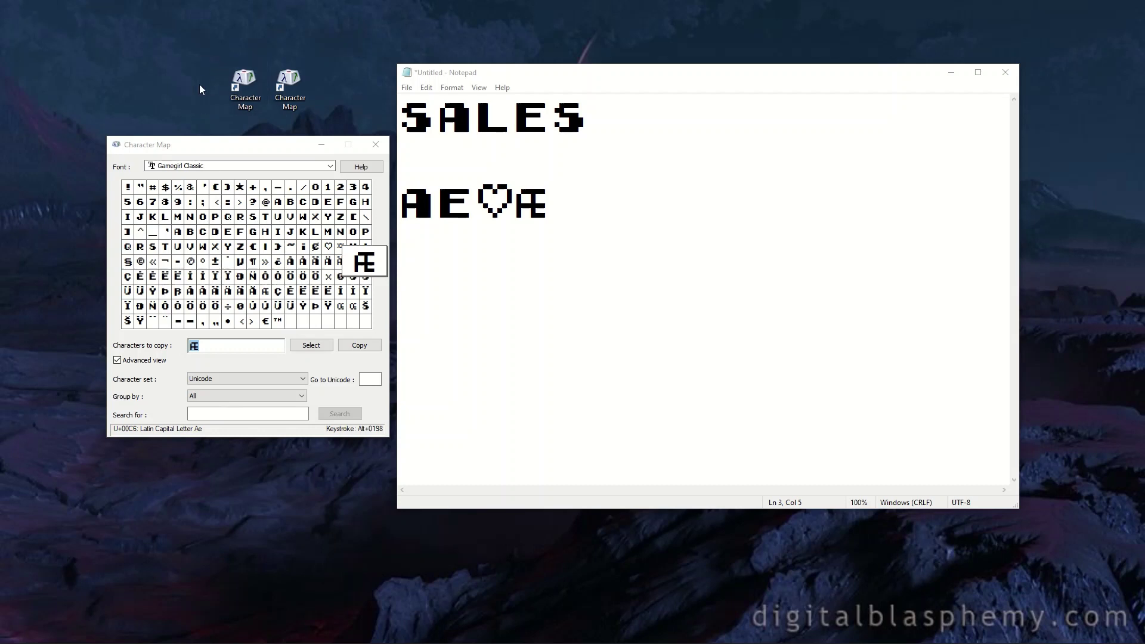
{"action": "left_click", "coordinate": [368, 139]}
{"action": "double_click", "coordinate": [244, 100]}
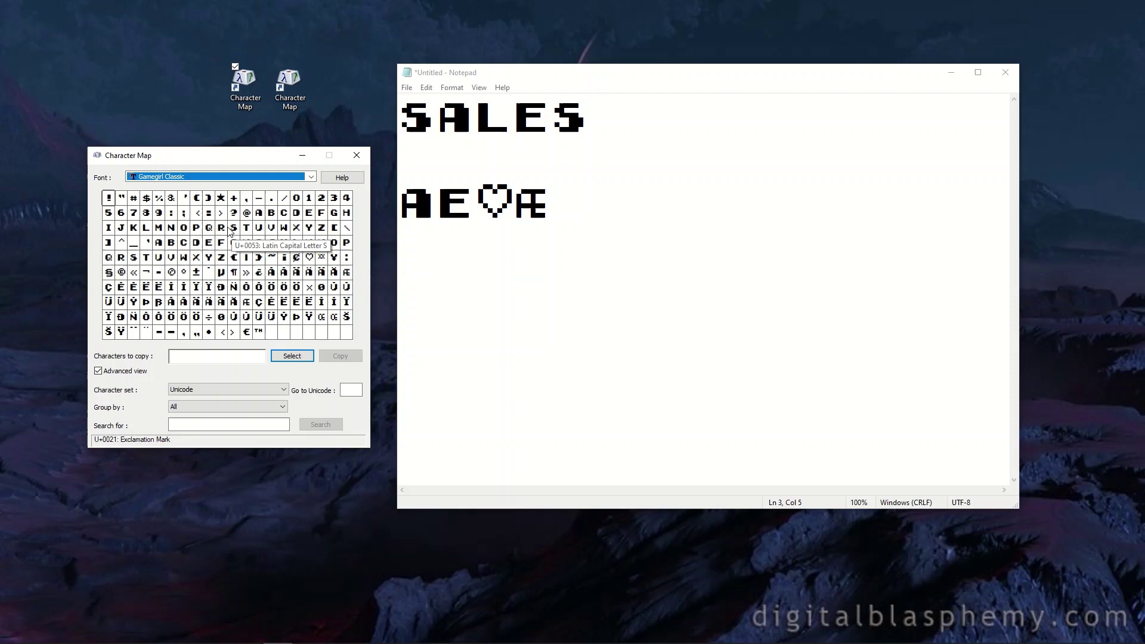
Scroll through Character Map's font list looking for Futura Md BT.
{"action": "left_click", "coordinate": [200, 179]}
{"action": "scroll", "coordinate": [179, 239], "scroll_direction": "down", "scroll_amount": 3}
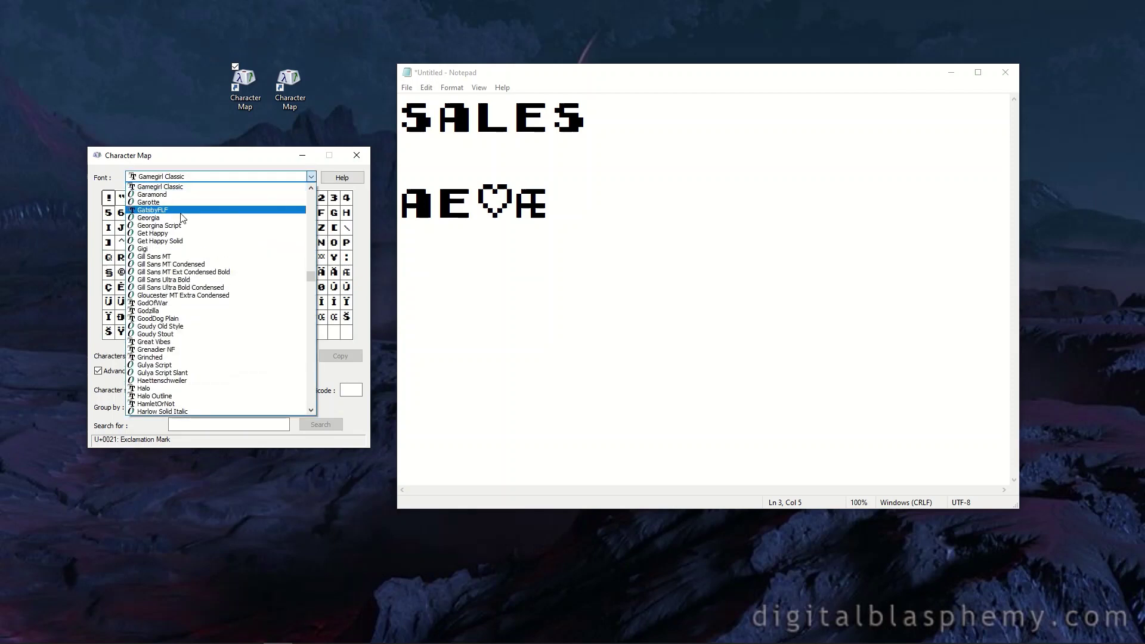
{"action": "scroll", "coordinate": [177, 275], "scroll_direction": "down", "scroll_amount": 15}
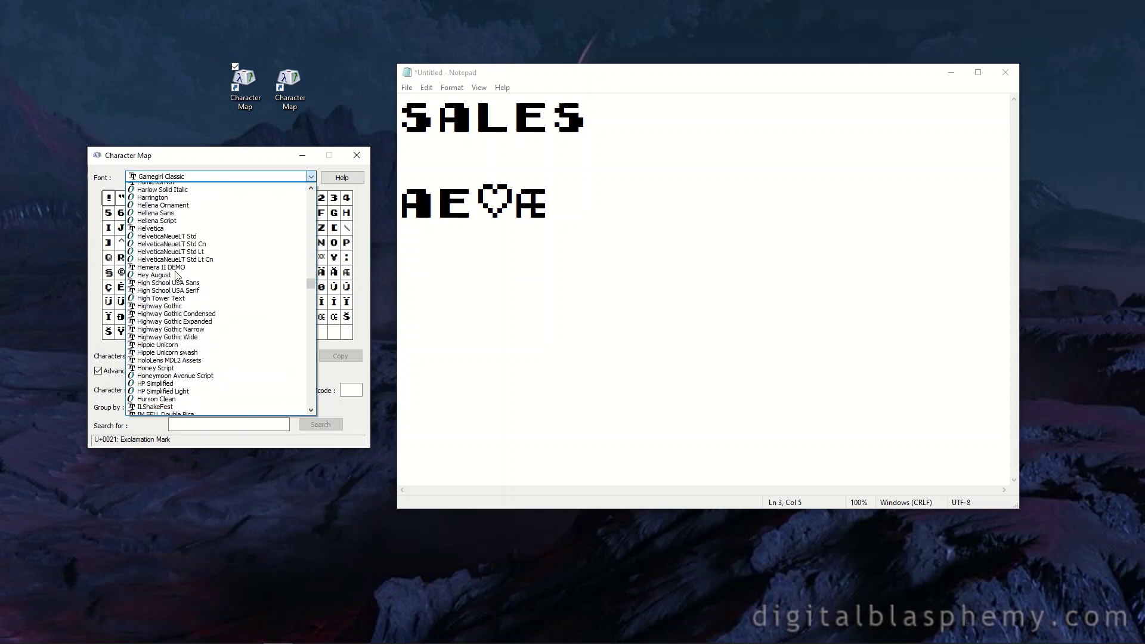
{"action": "scroll", "coordinate": [177, 276], "scroll_direction": "down", "scroll_amount": 10}
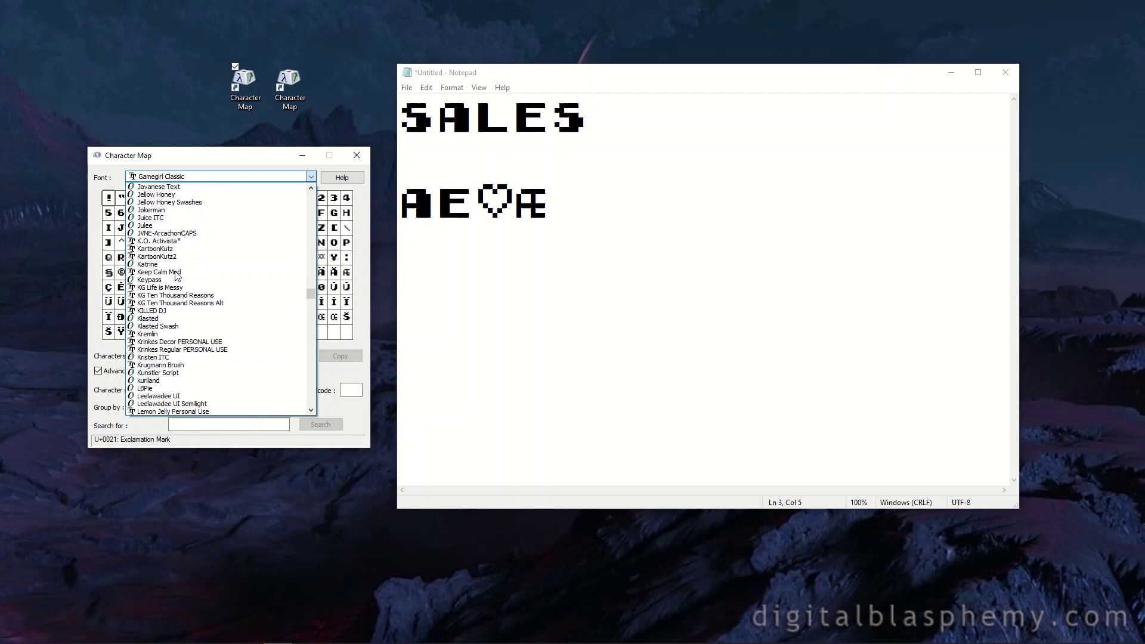
{"action": "scroll", "coordinate": [178, 276], "scroll_direction": "up", "scroll_amount": 10}
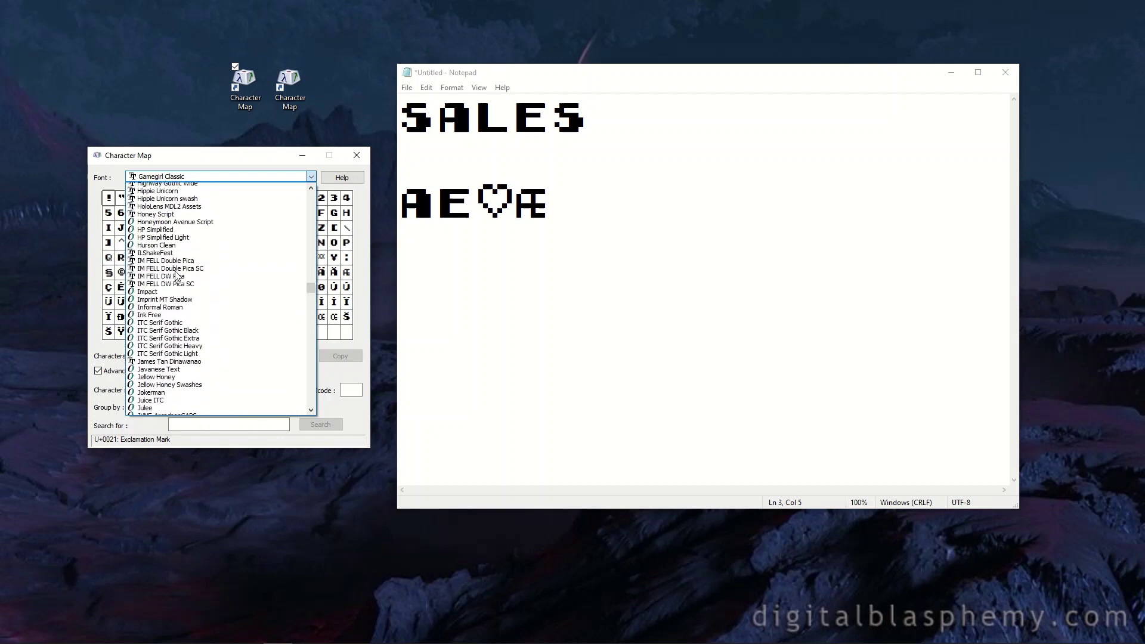
{"action": "scroll", "coordinate": [177, 275], "scroll_direction": "up", "scroll_amount": 12}
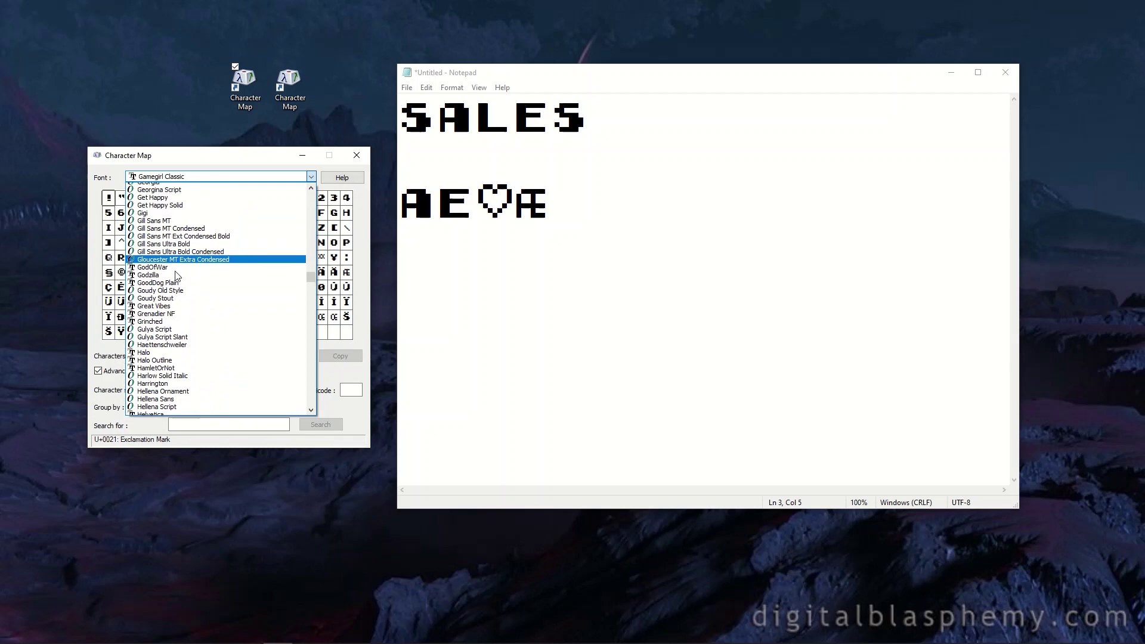
{"action": "scroll", "coordinate": [177, 276], "scroll_direction": "up", "scroll_amount": 10}
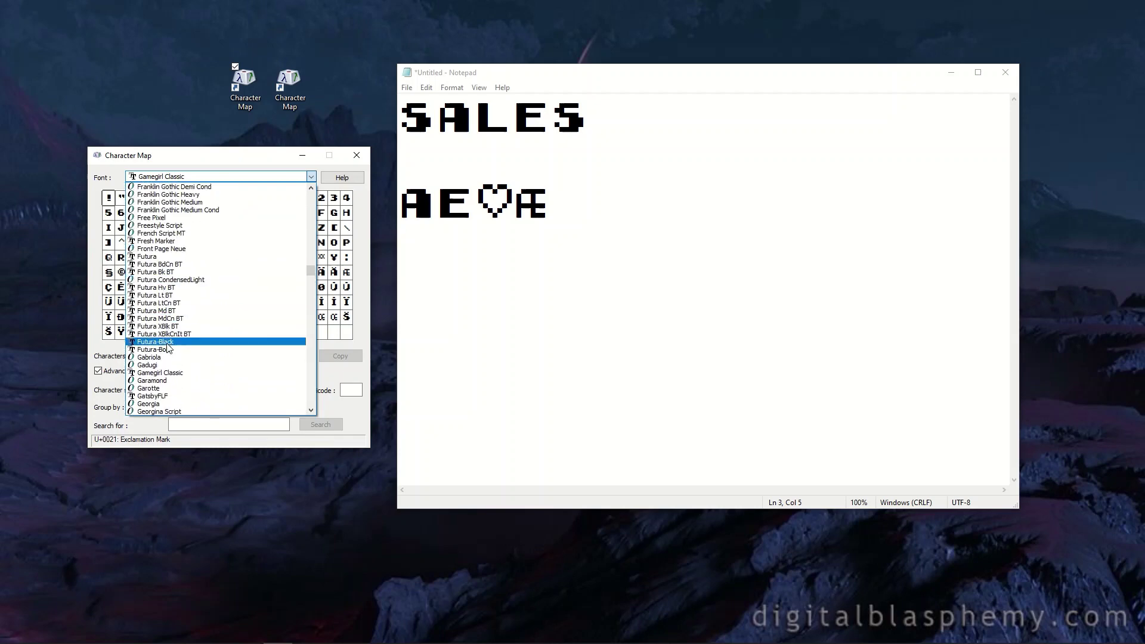
Switch Character Map to Futura Md BT and copy the Ø character.
{"action": "left_click", "coordinate": [166, 311]}
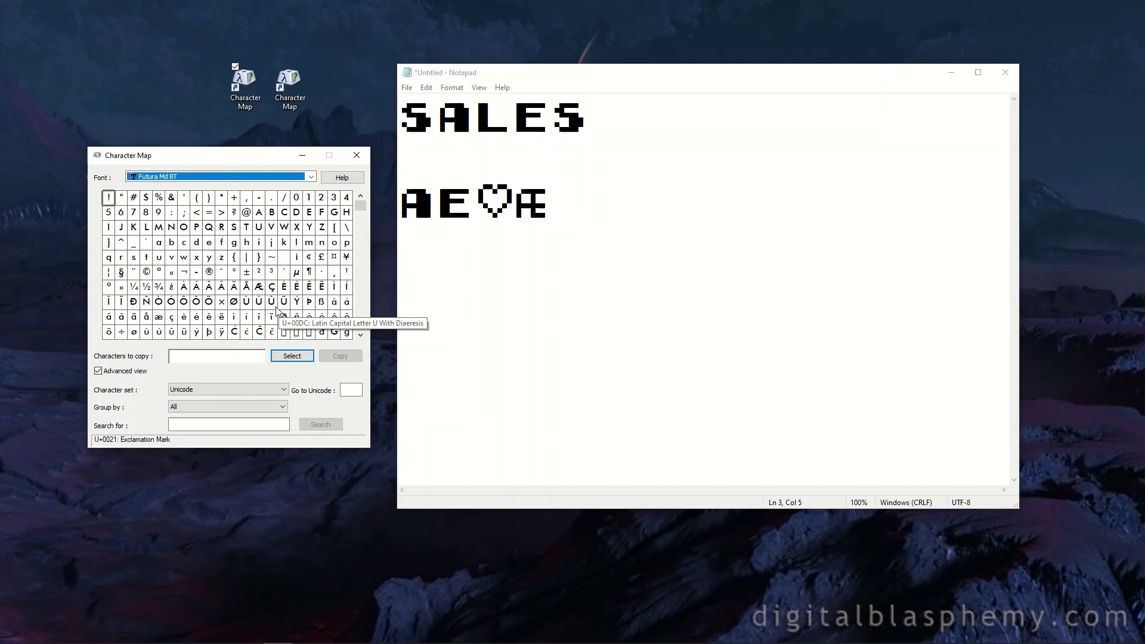
{"action": "left_click", "coordinate": [238, 308]}
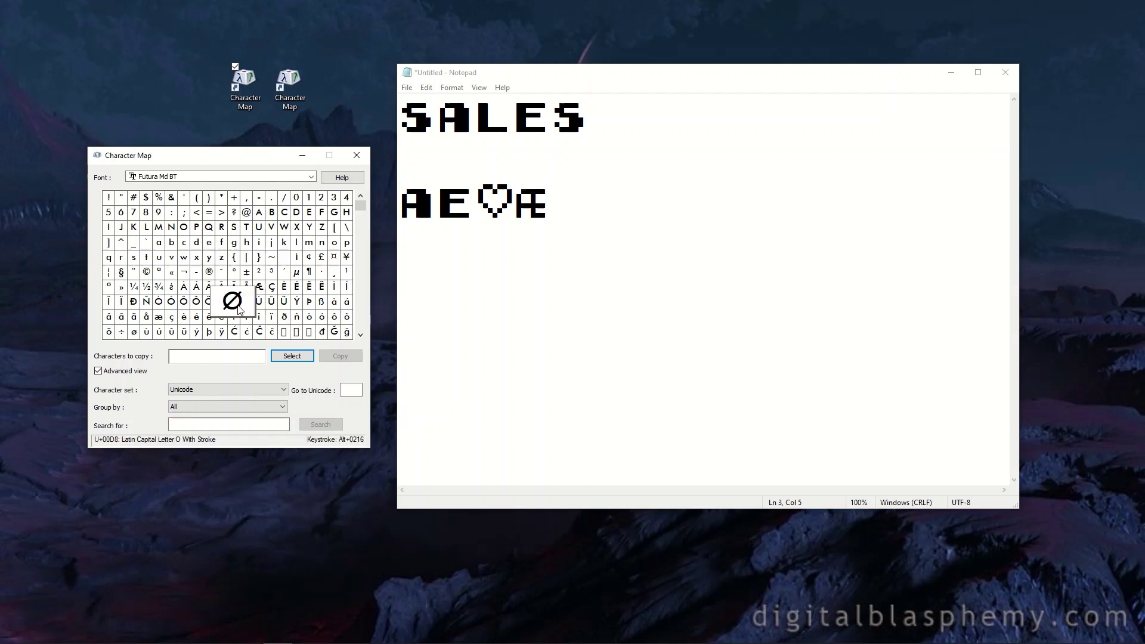
{"action": "left_click", "coordinate": [292, 356]}
{"action": "left_click", "coordinate": [341, 356]}
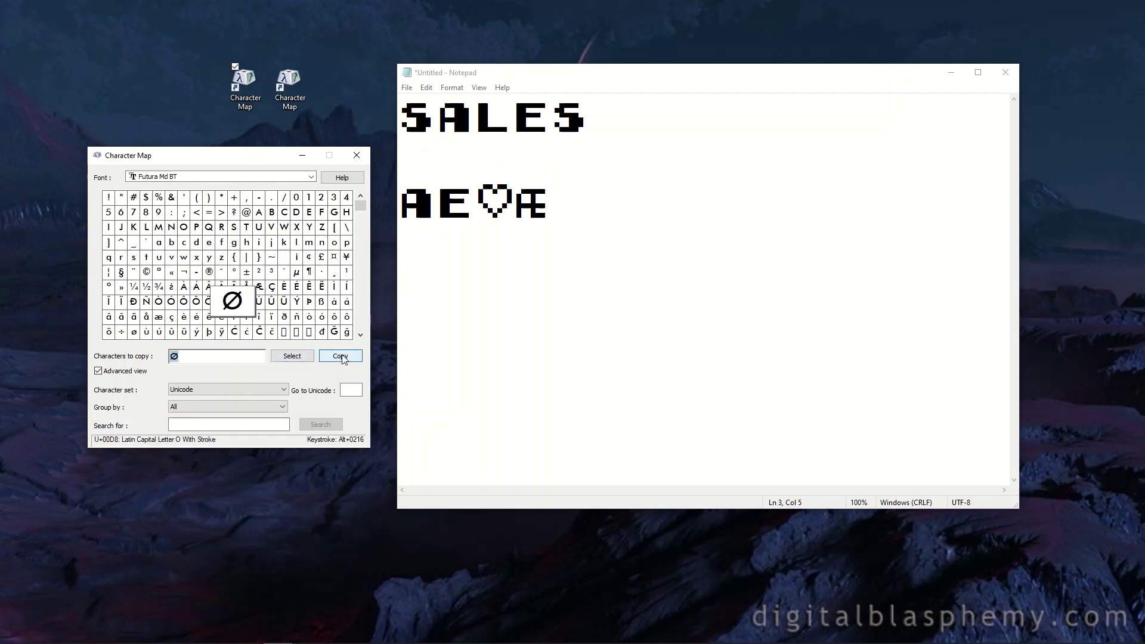
Paste Ø into Notepad on a new line below the AE♡Æ line and select it.
{"action": "left_click", "coordinate": [539, 192]}
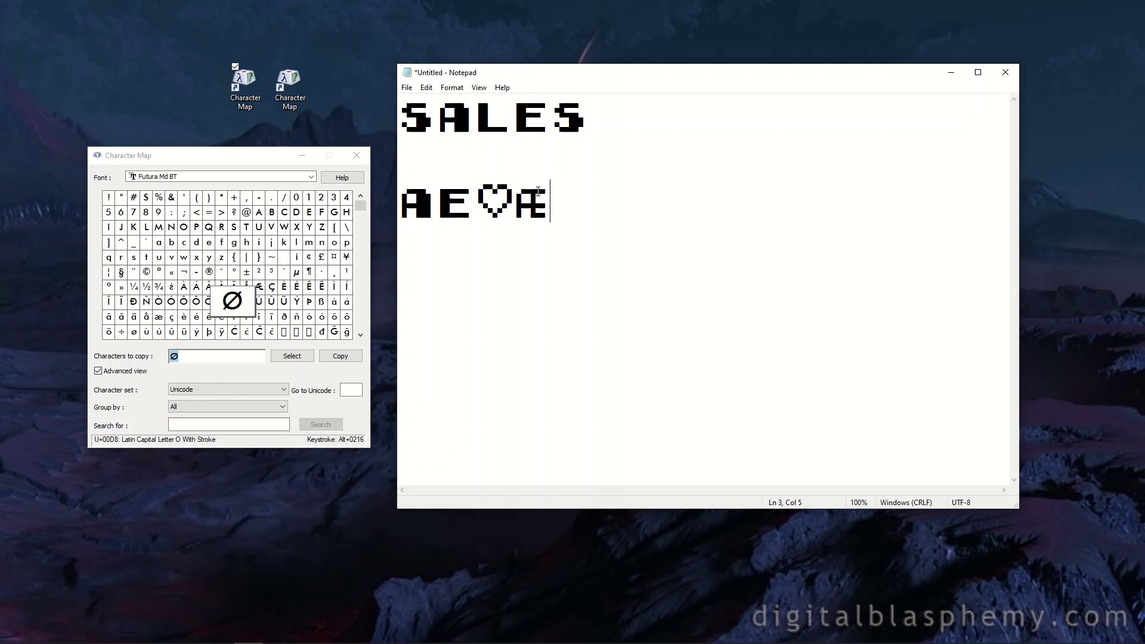
{"action": "key", "text": "Return"}
{"action": "key", "text": "Return"}
{"action": "key", "text": "ctrl+v"}
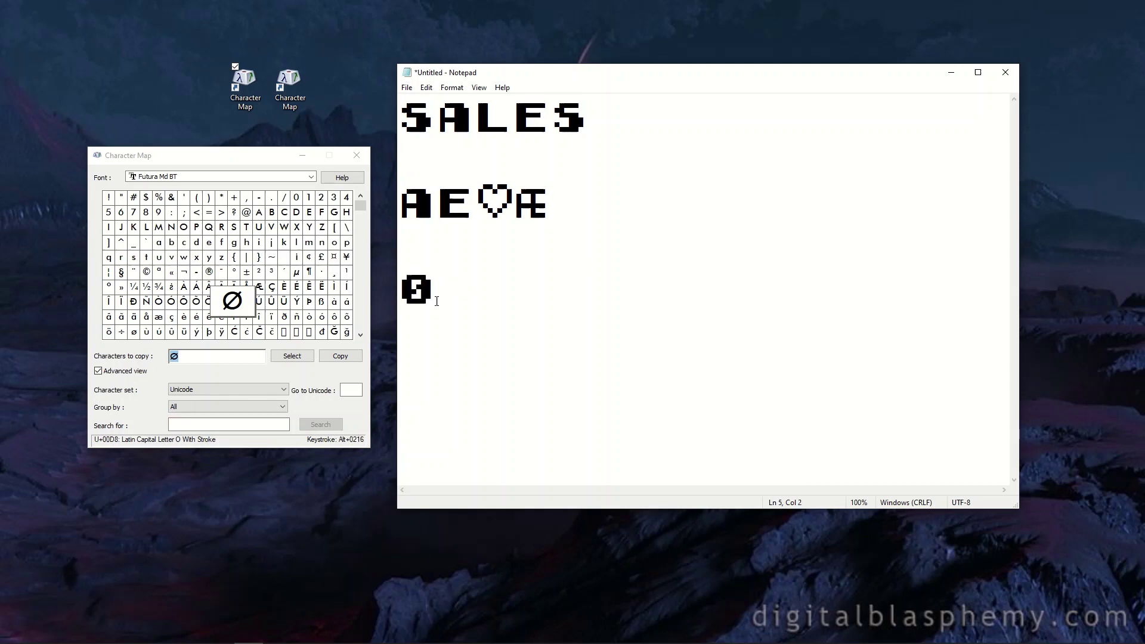
{"action": "key", "text": "shift+Left"}
Change Notepad's font to Futura Md BT, then type abcdefgh right after the Ø.
{"action": "left_click", "coordinate": [452, 87]}
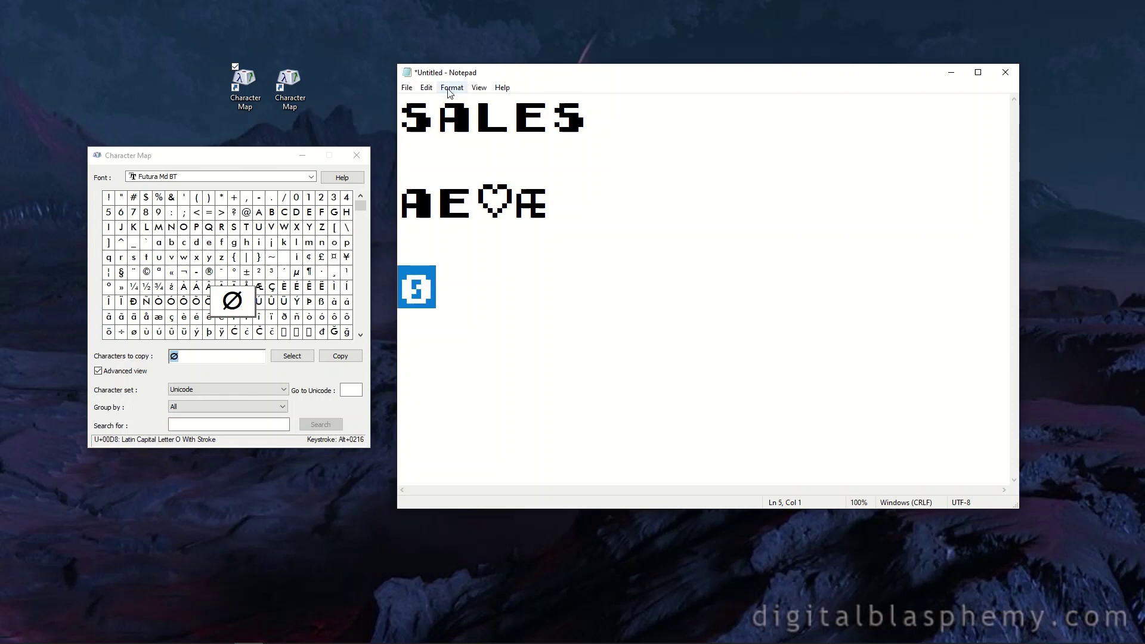
{"action": "left_click", "coordinate": [464, 114]}
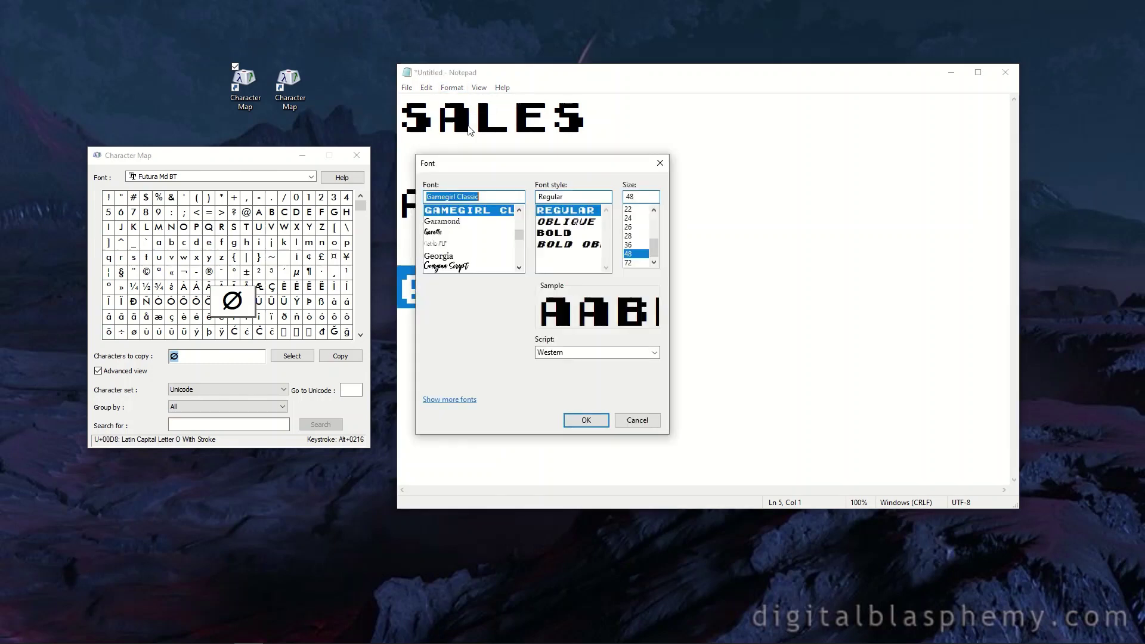
{"action": "left_click", "coordinate": [519, 210]}
{"action": "scroll", "coordinate": [519, 221], "scroll_direction": "up", "scroll_amount": 1}
{"action": "left_click", "coordinate": [453, 232]}
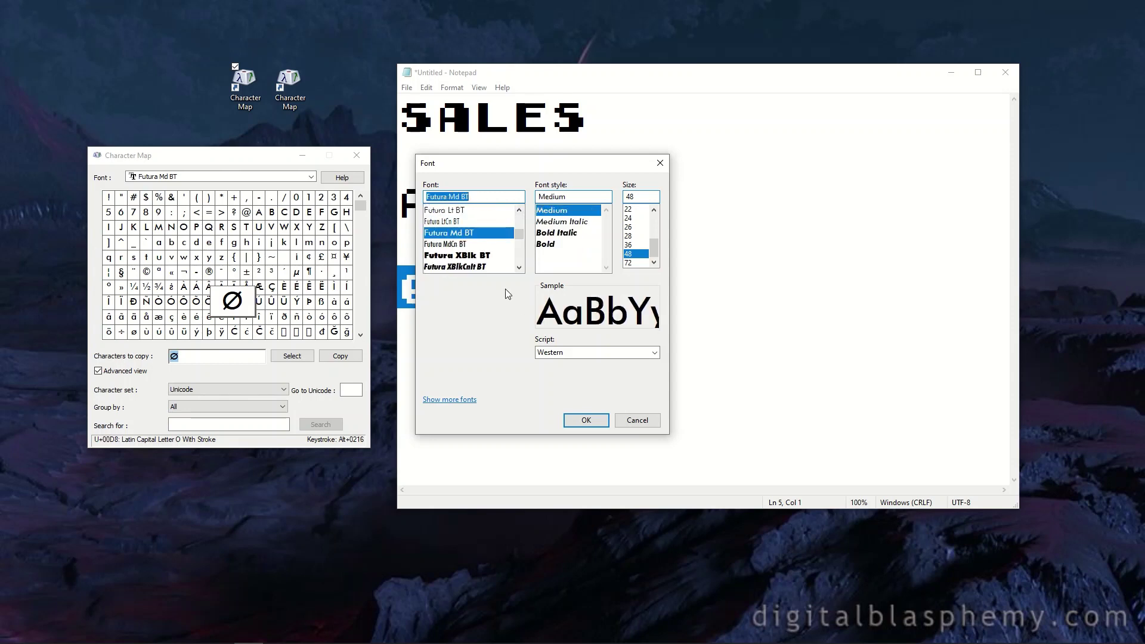
{"action": "left_click", "coordinate": [586, 420]}
{"action": "left_click", "coordinate": [449, 323]}
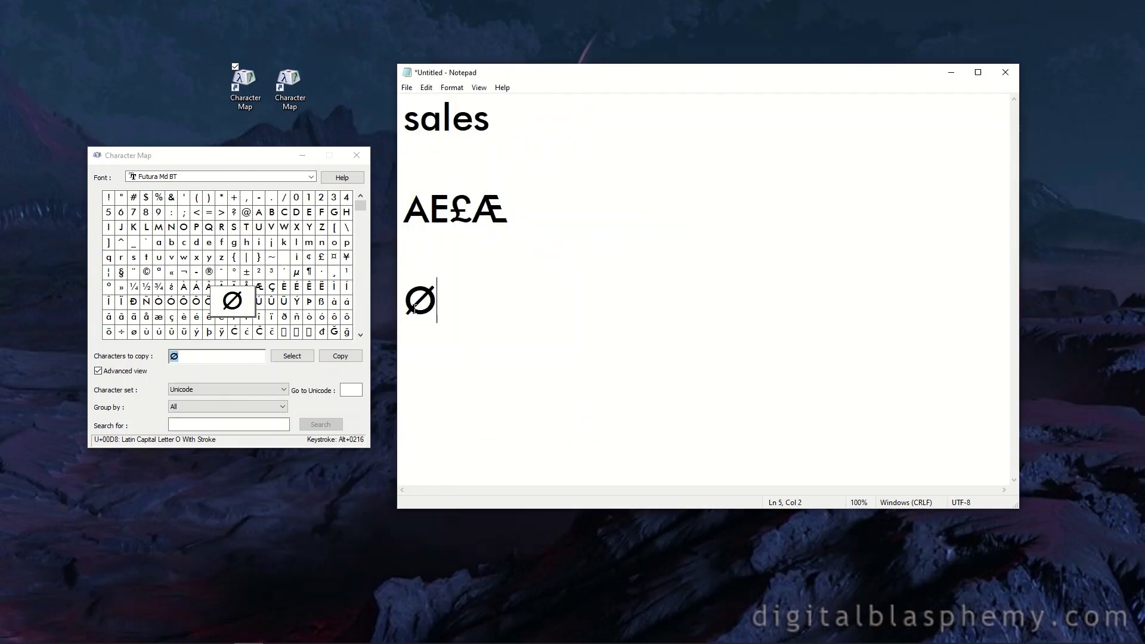
{"action": "type", "text": "ab"}
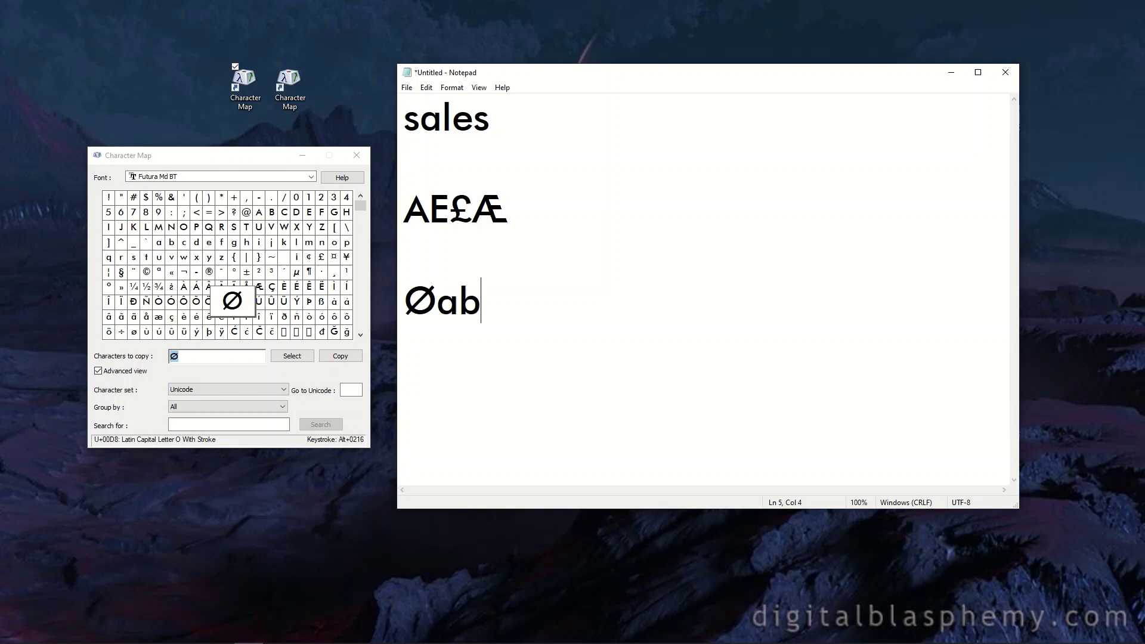
{"action": "type", "text": "cdefgh"}
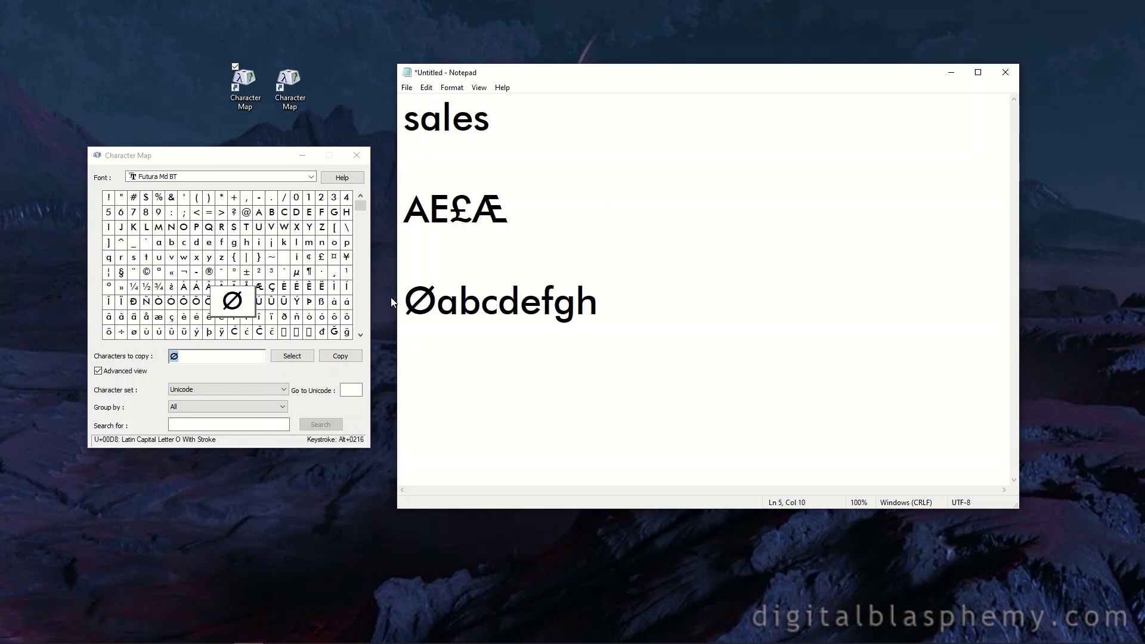
Copy Ê from Character Map and paste it at the end of the Øabcdefgh line.
{"action": "left_click", "coordinate": [309, 287]}
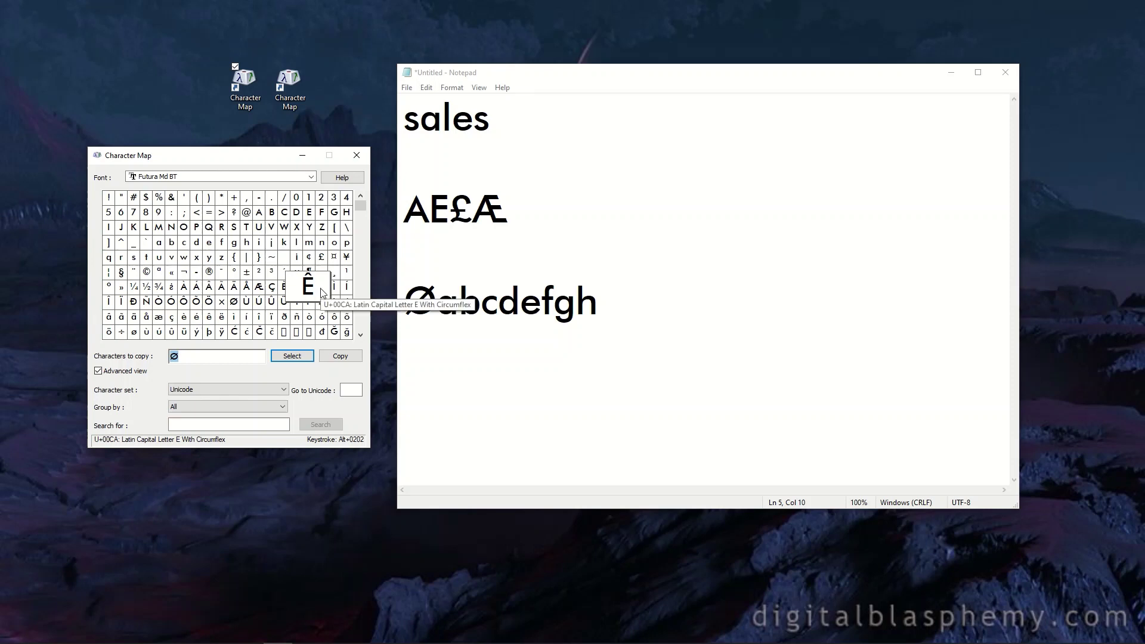
{"action": "left_click", "coordinate": [293, 356]}
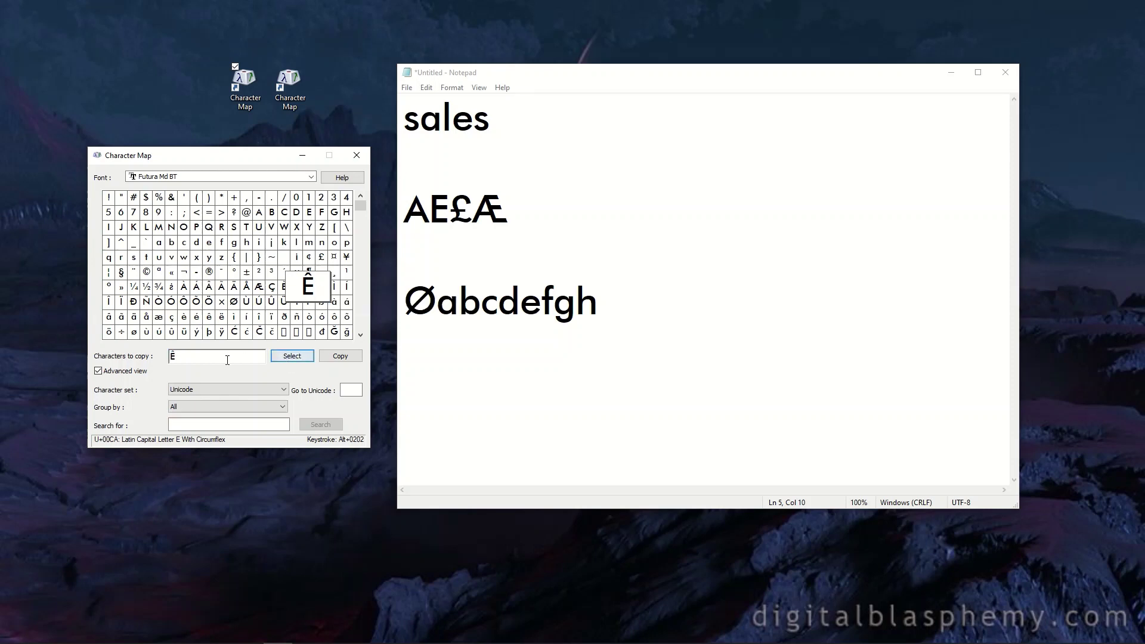
{"action": "left_click", "coordinate": [340, 356]}
{"action": "left_click", "coordinate": [600, 299]}
{"action": "key", "text": "ctrl+v"}
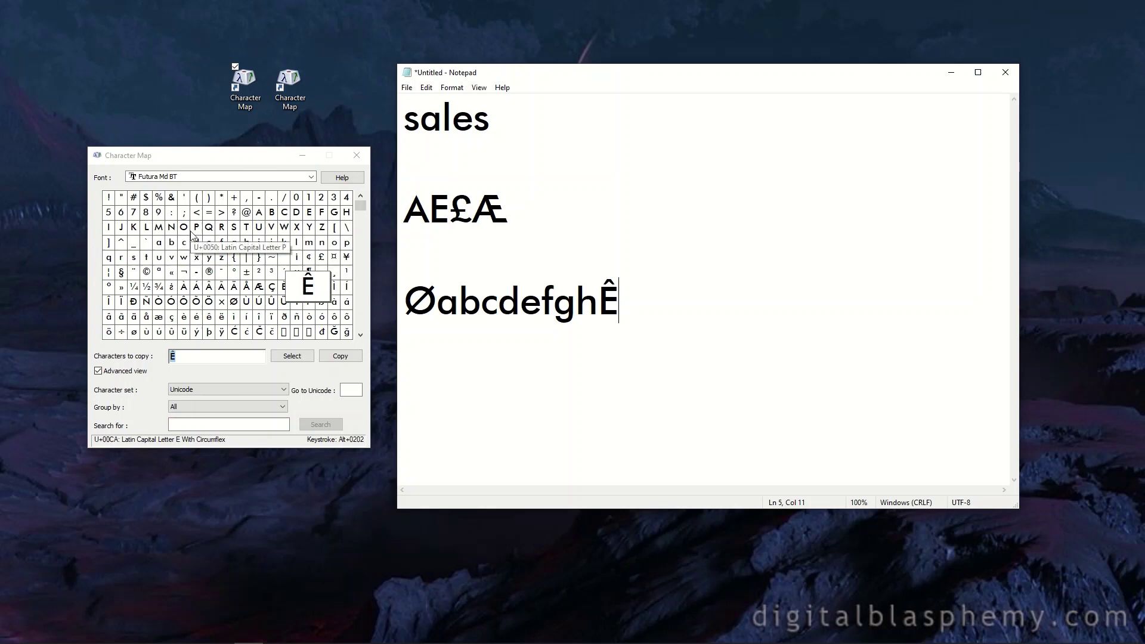
{"action": "left_click", "coordinate": [257, 176]}
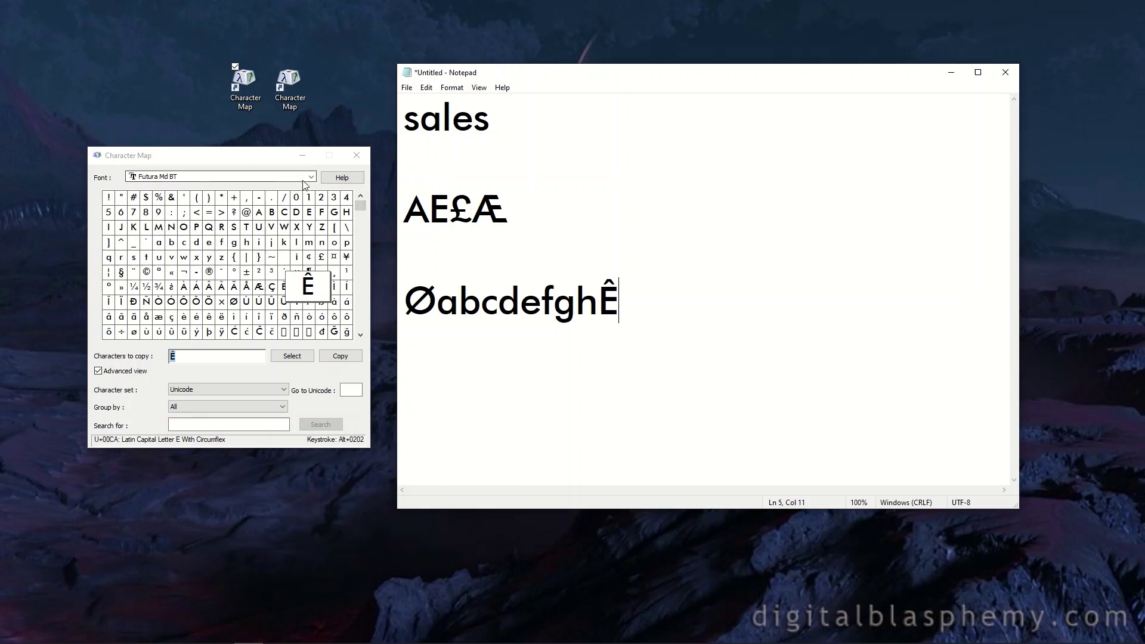